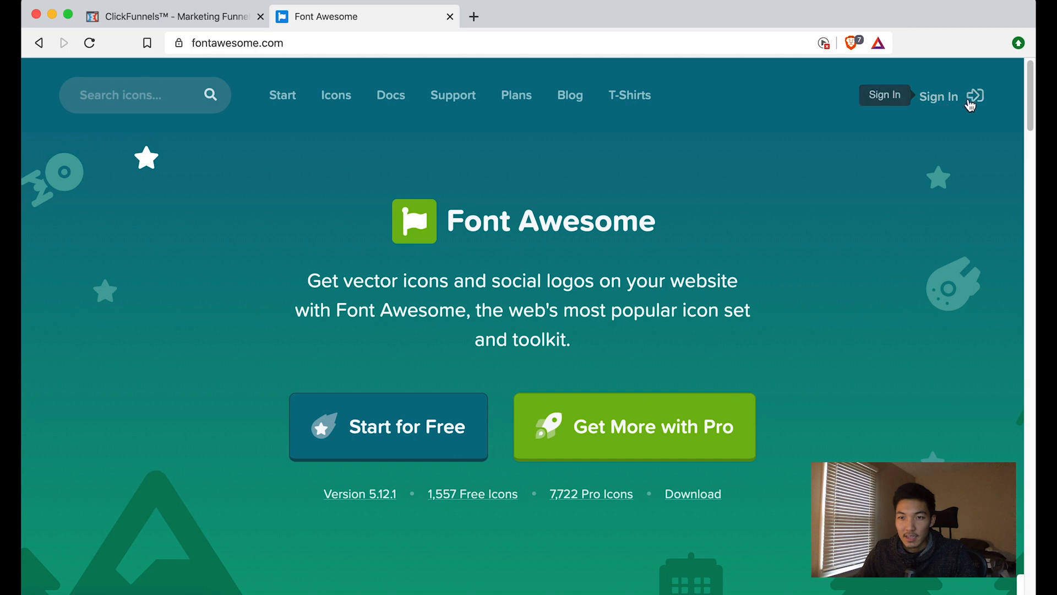
Go from the Font Awesome sign-in page to the free account creation form that asks for an email
left_click(974, 95)
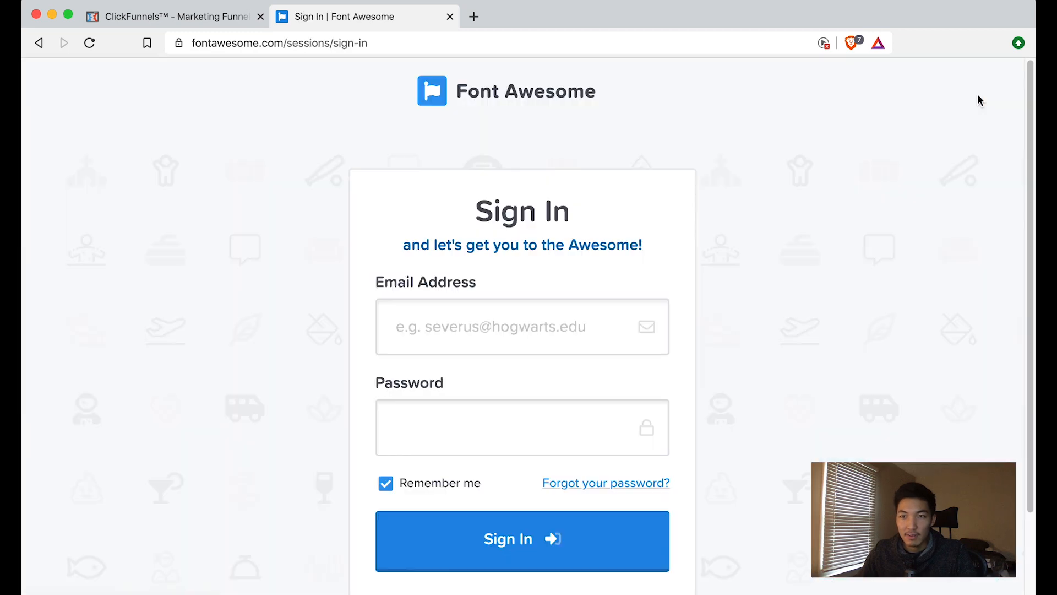
scroll(761, 302, "down", 3)
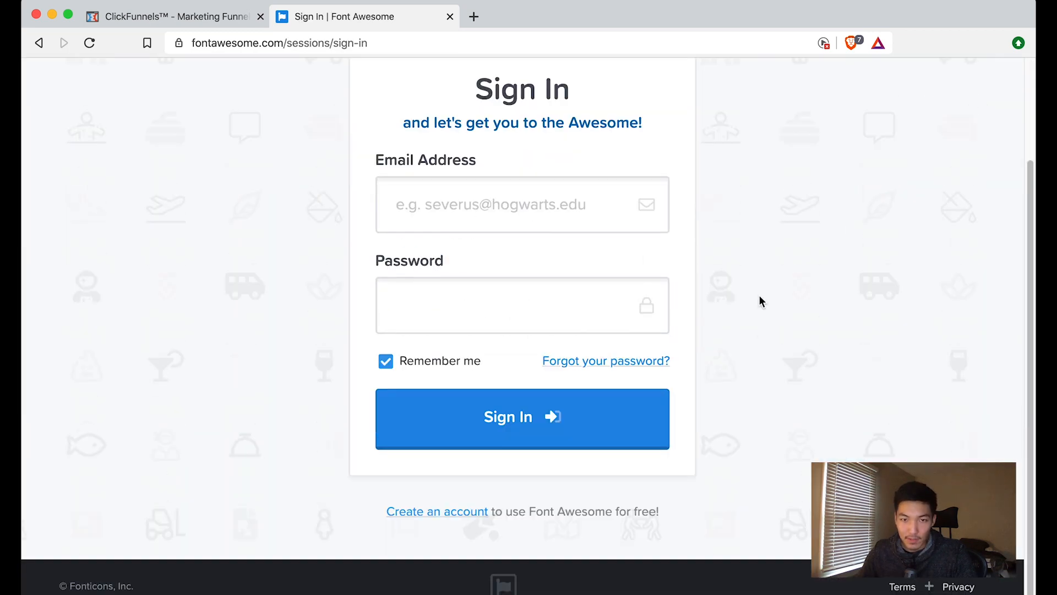
left_click(427, 515)
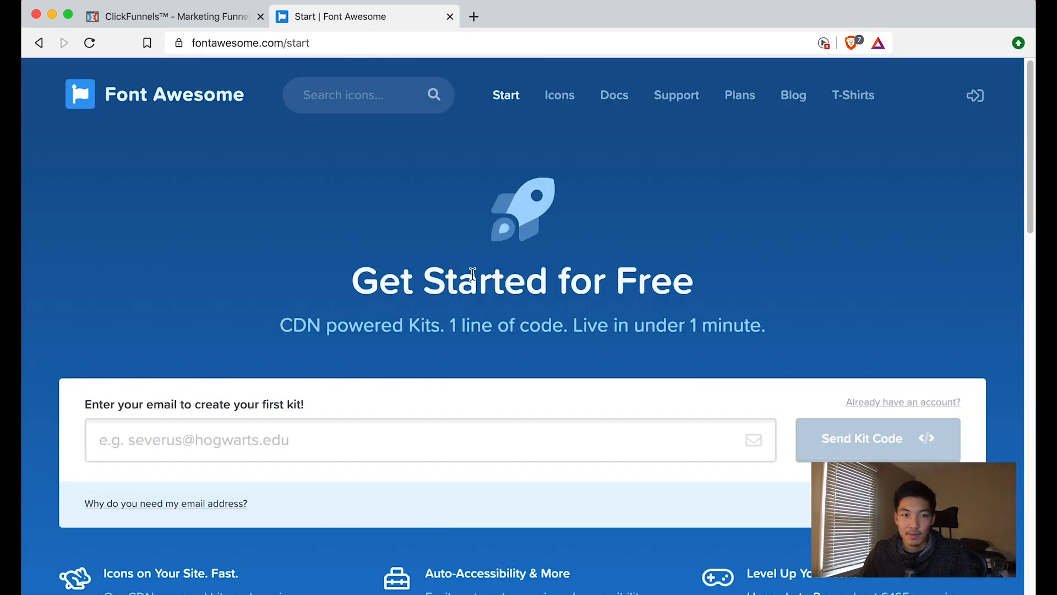
left_click_drag(130, 406, 321, 437)
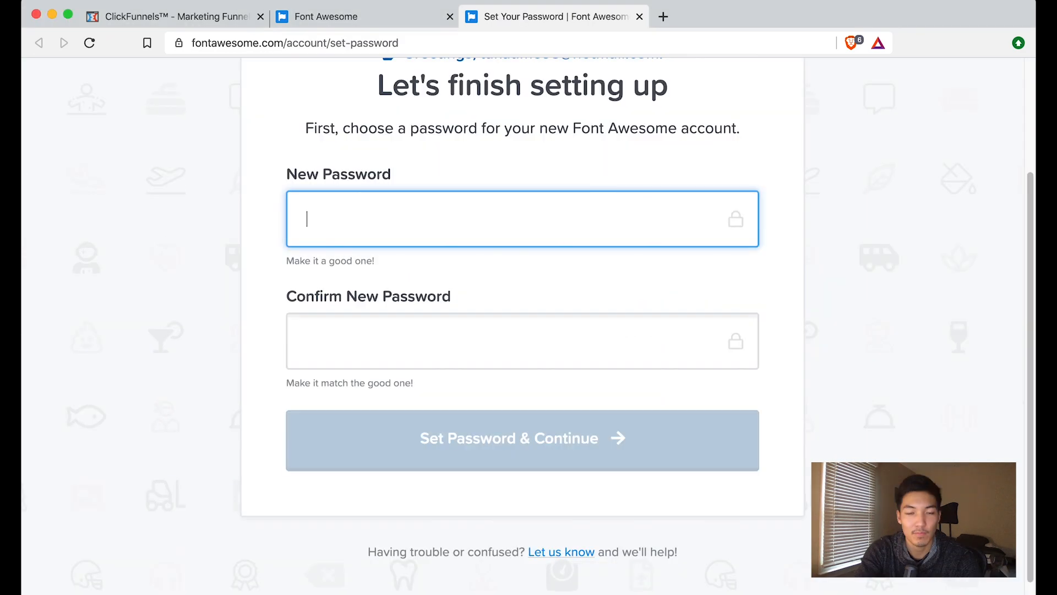
Enter a new password for the Font Awesome account, confirm it and continue the setup
type("•••••••")
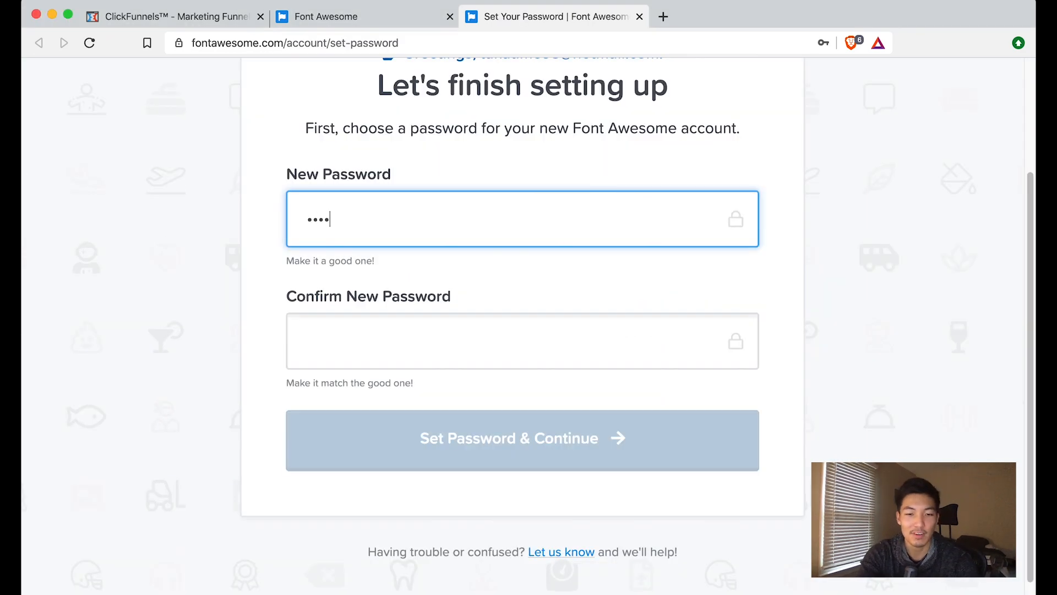
type("•••••")
key("Tab")
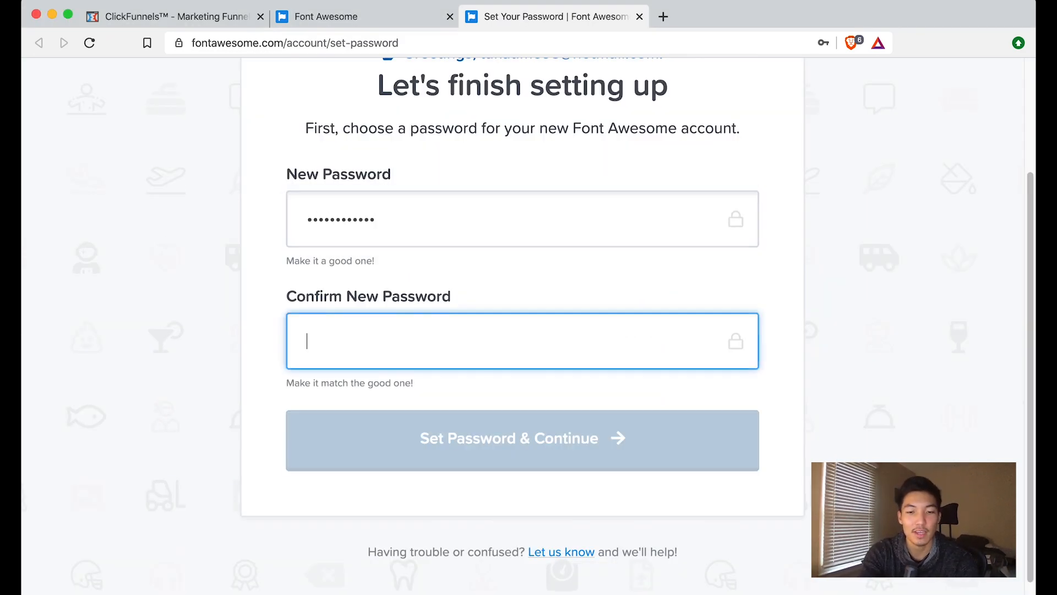
type("••••••••••••")
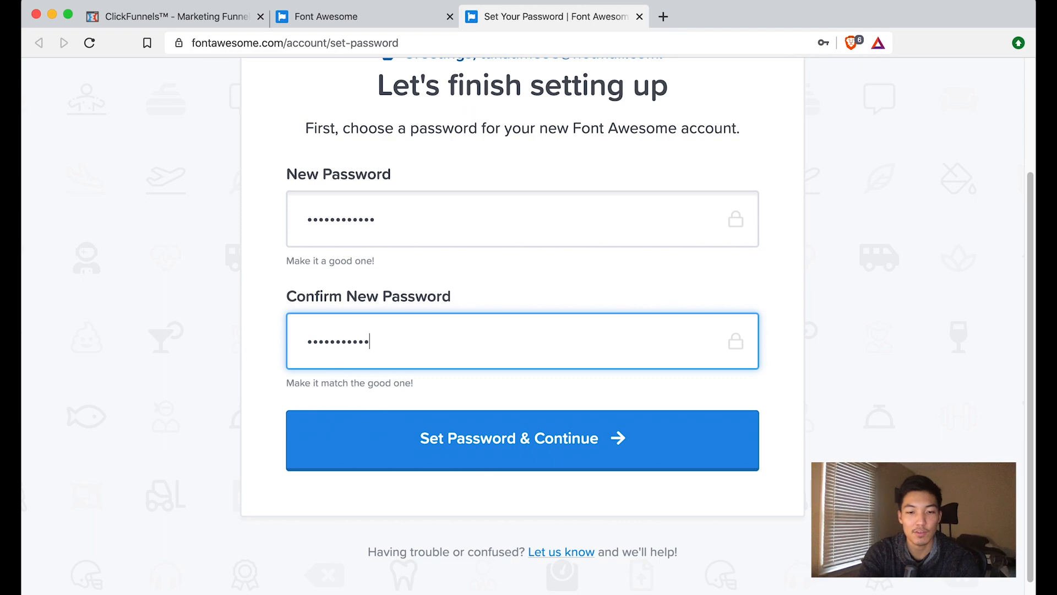
key("super+a")
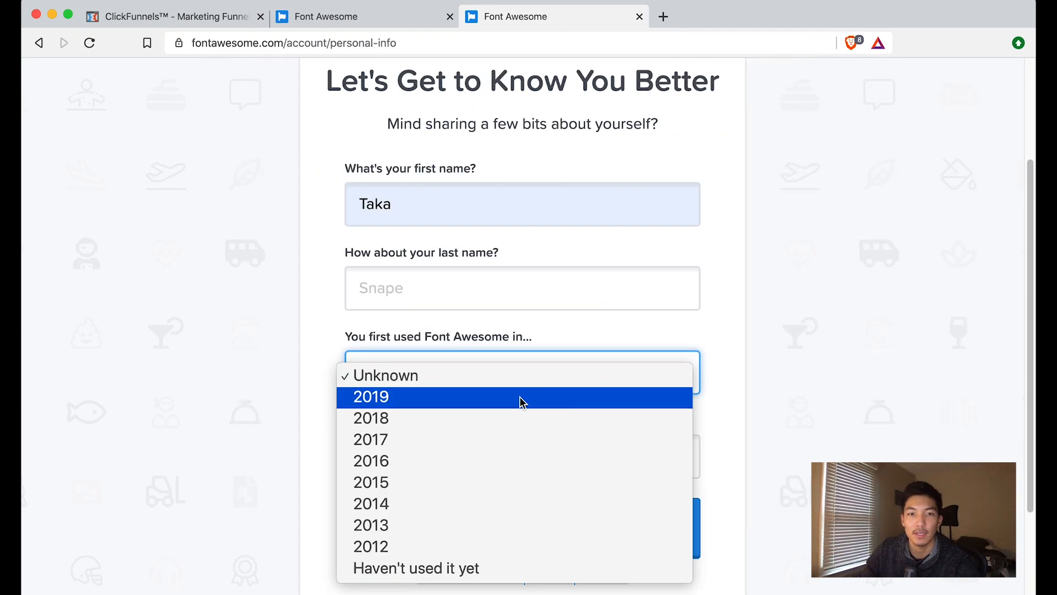
Set the year Font Awesome was first used to 2019 and submit the personal details
left_click(522, 398)
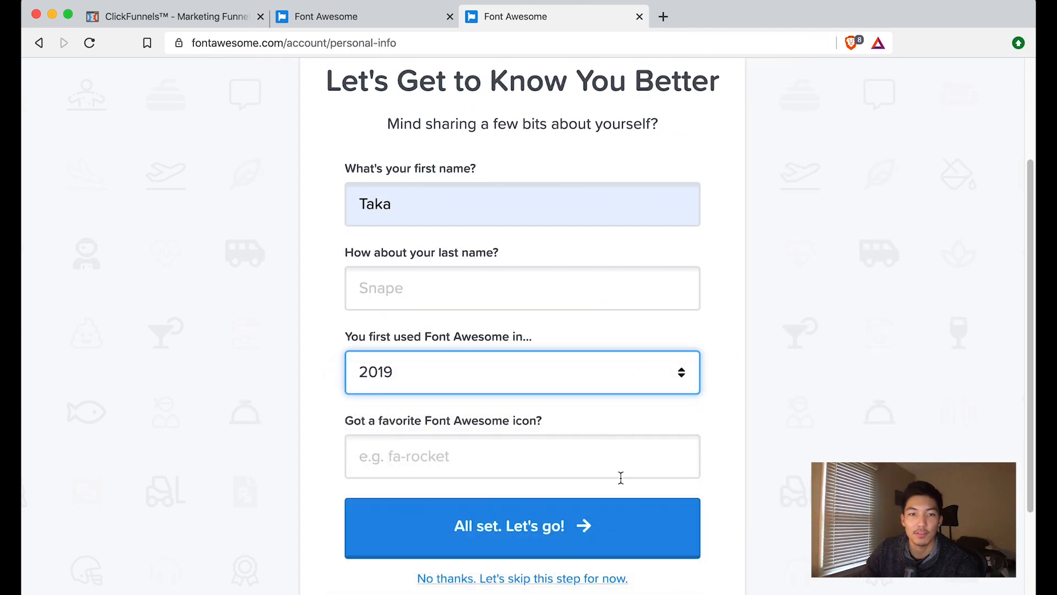
left_click(602, 537)
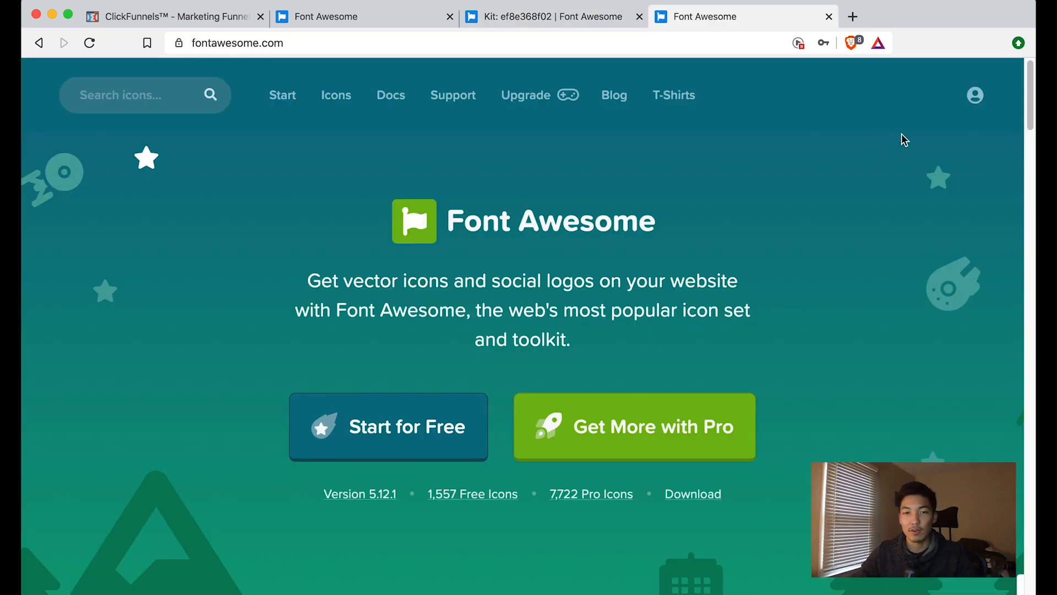
Look up the account's kits, view the existing kit's code page, and close that browser tab
left_click(975, 97)
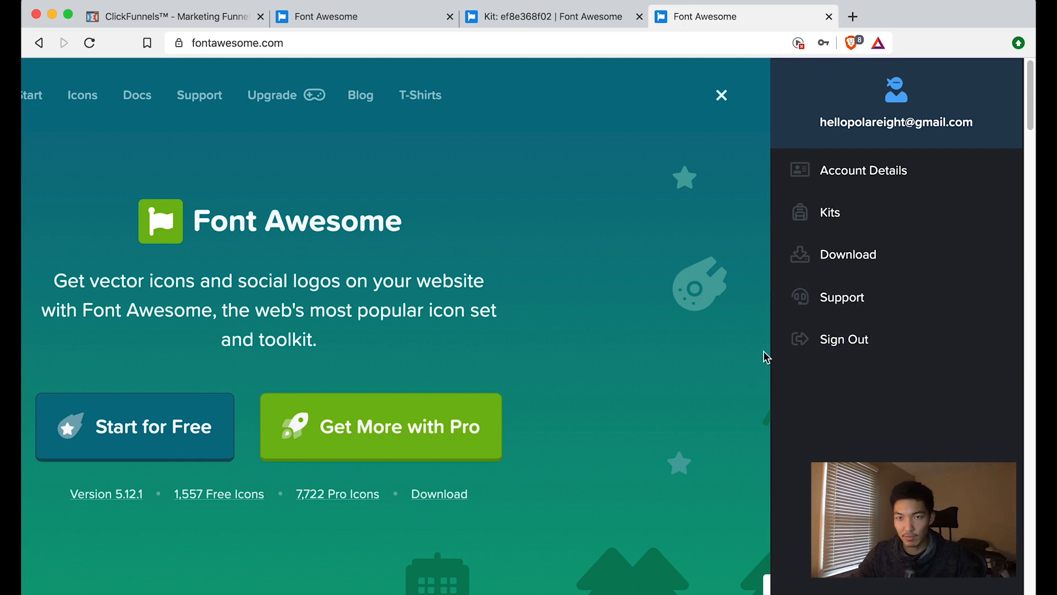
left_click(829, 228)
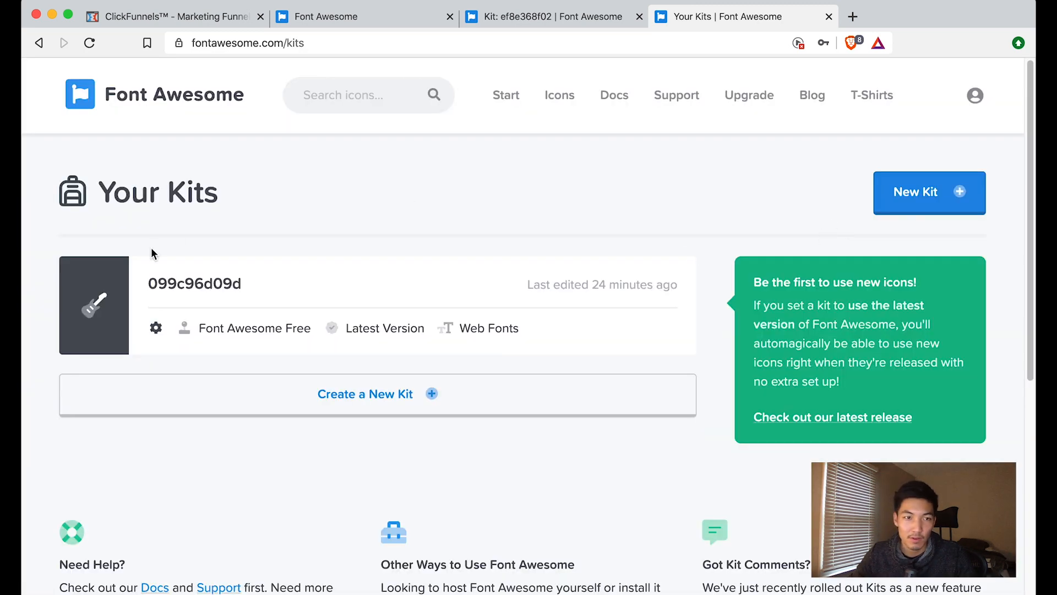
left_click(173, 282)
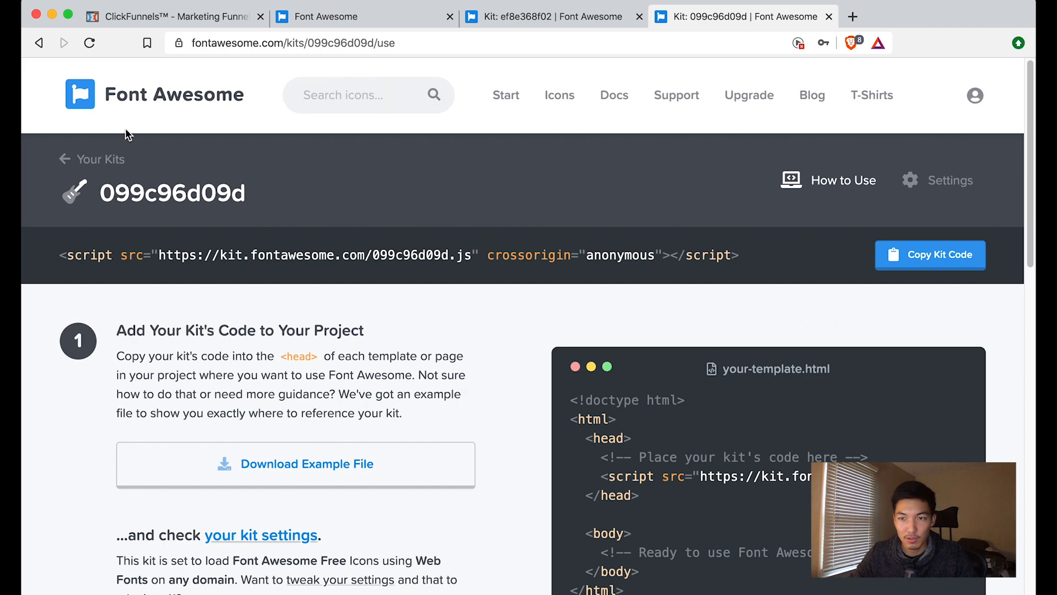
left_click(39, 42)
key("super+w")
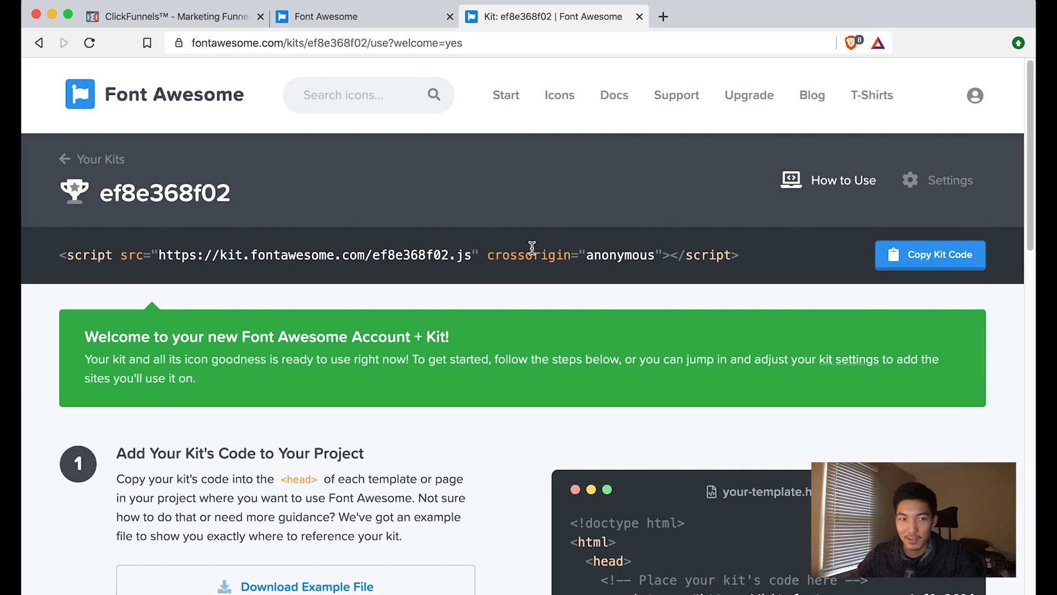
Copy the new kit's embed script from its How to Use page
left_click(919, 266)
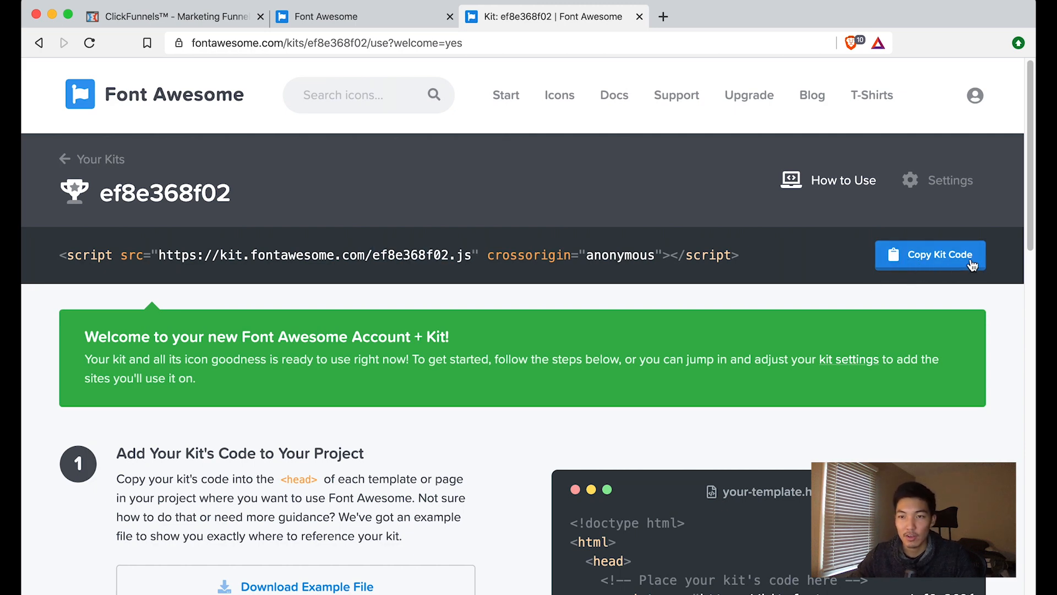
left_click(939, 256)
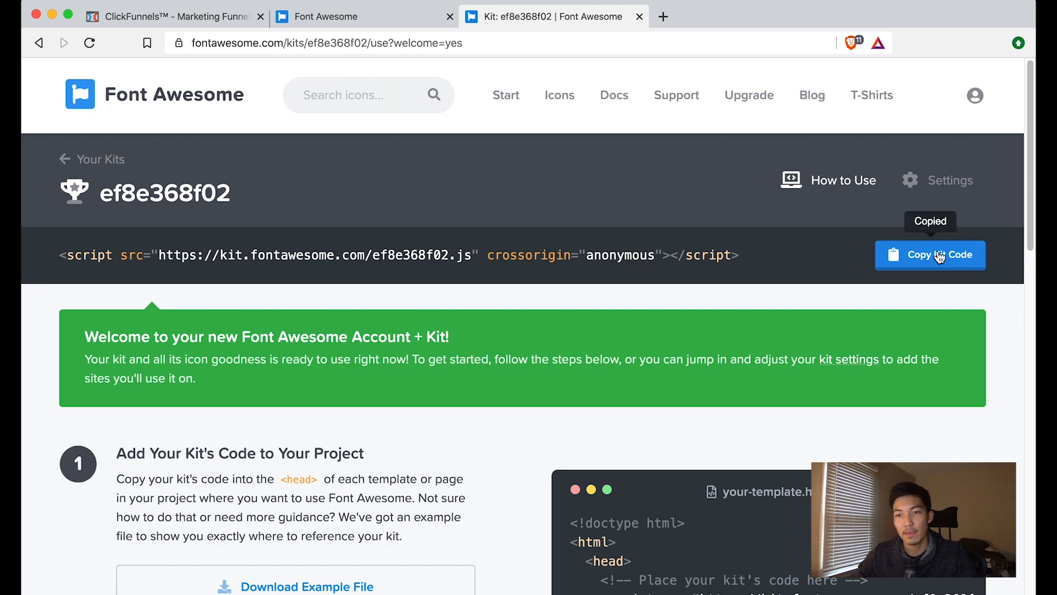
left_click_drag(756, 254, 48, 238)
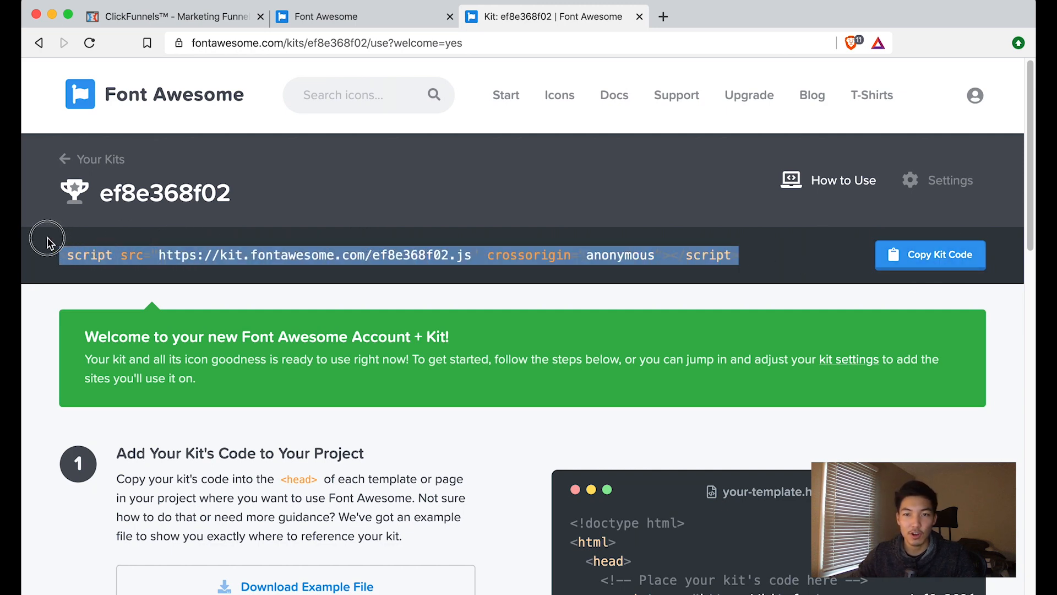
left_click(47, 237)
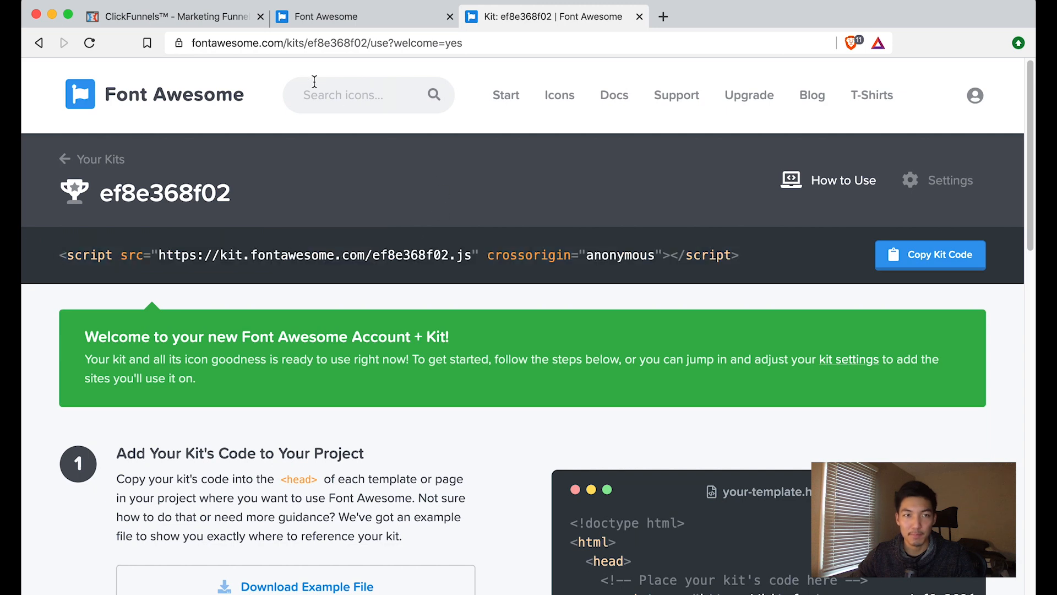
Switch to ClickFunnels, replace the funnel's head tracking code with the copied kit script, and save the funnel settings
left_click(232, 22)
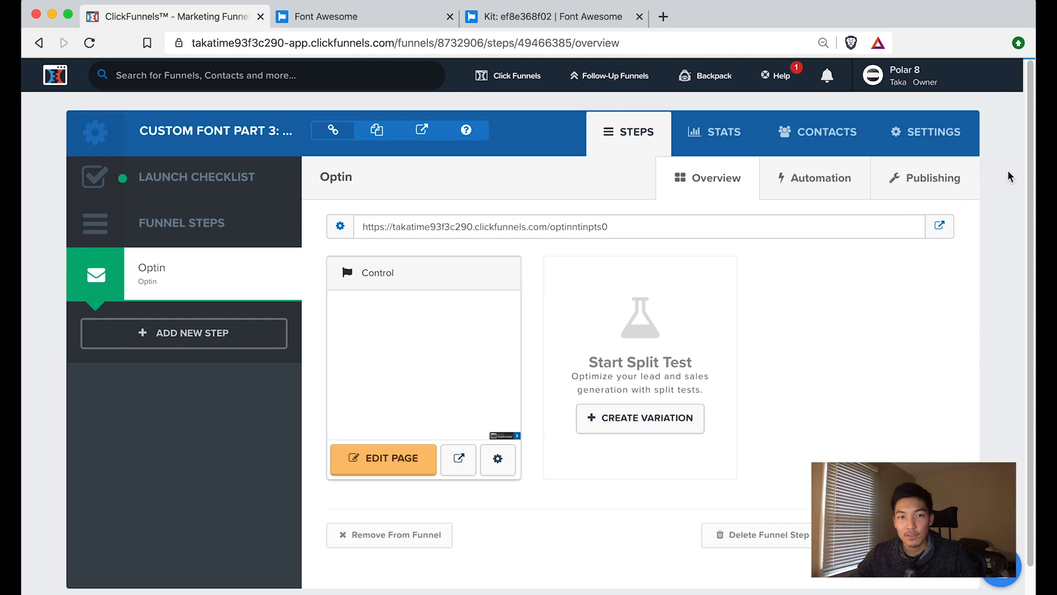
left_click(899, 129)
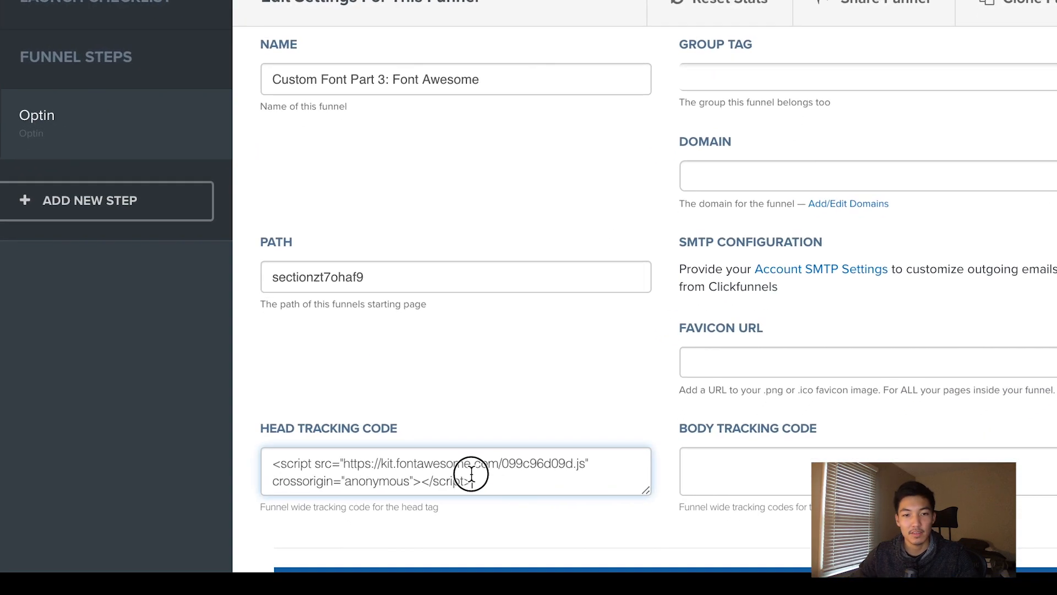
left_click_drag(528, 534, 300, 509)
key("BackSpace")
left_click(239, 338)
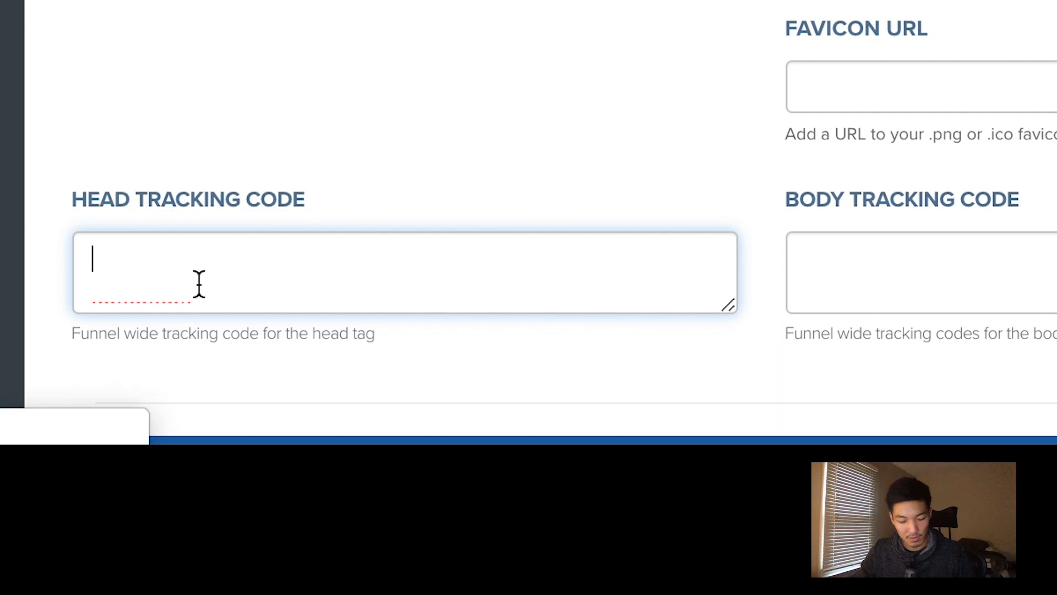
key("ctrl+v")
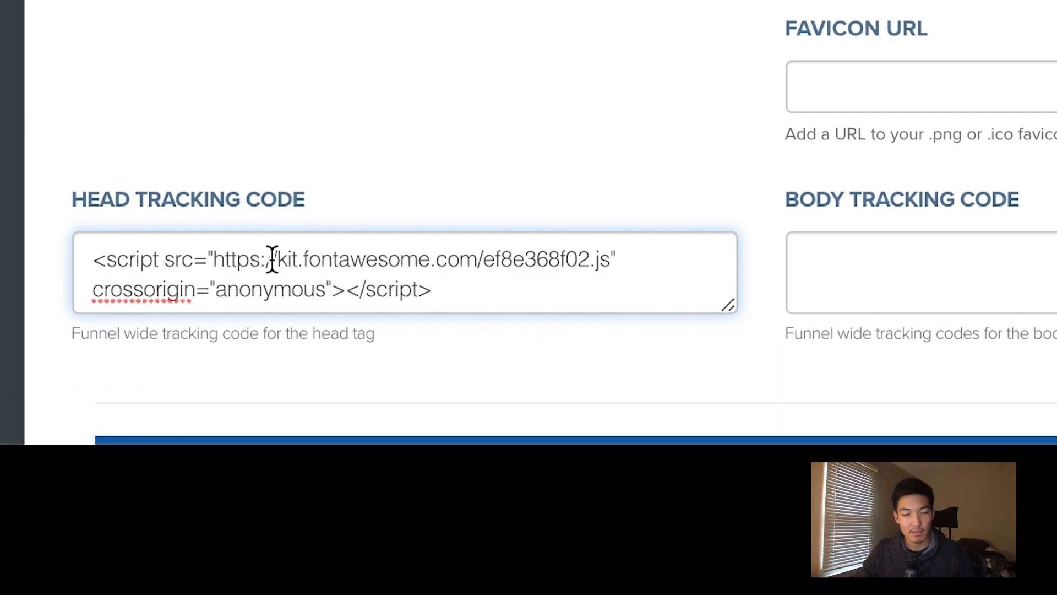
scroll(301, 117, "down", 1)
scroll(386, 220, "down", 15)
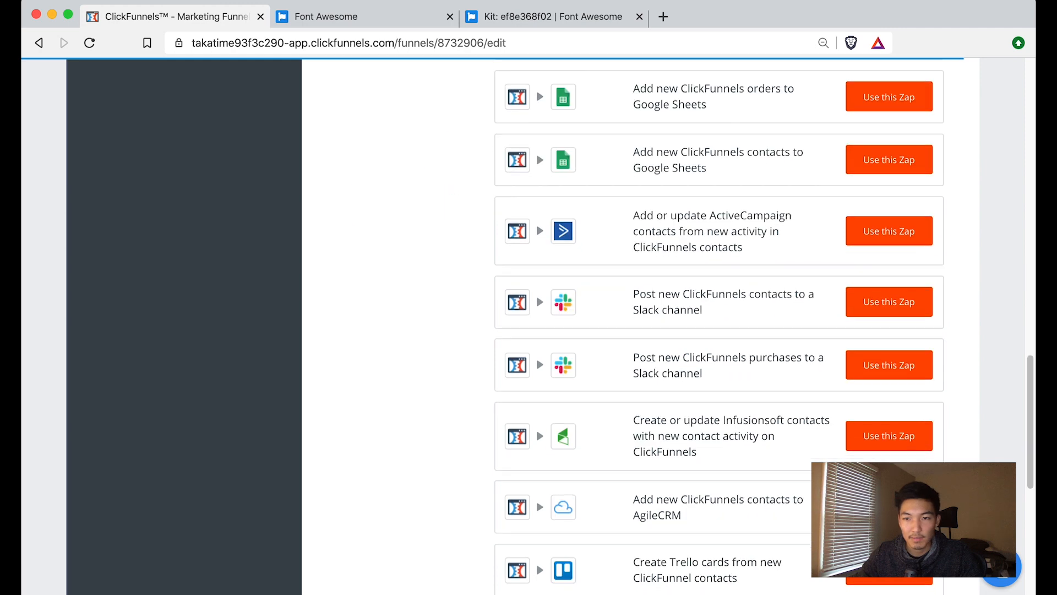
scroll(639, 331, "down", 10)
left_click(865, 498)
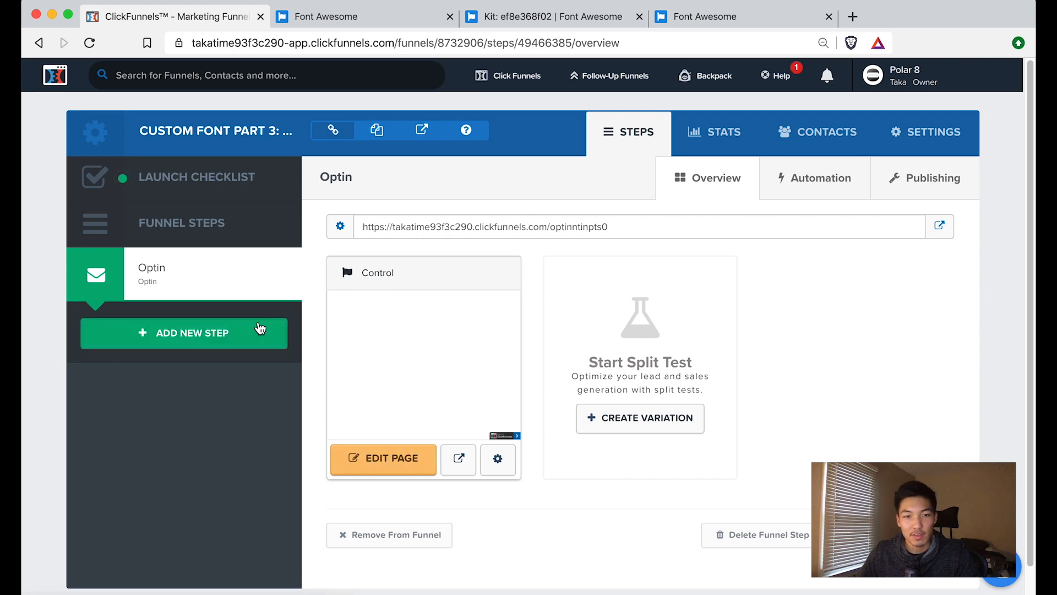
Open the Optin page for editing and add a full-width section containing a two-column row
left_click(356, 466)
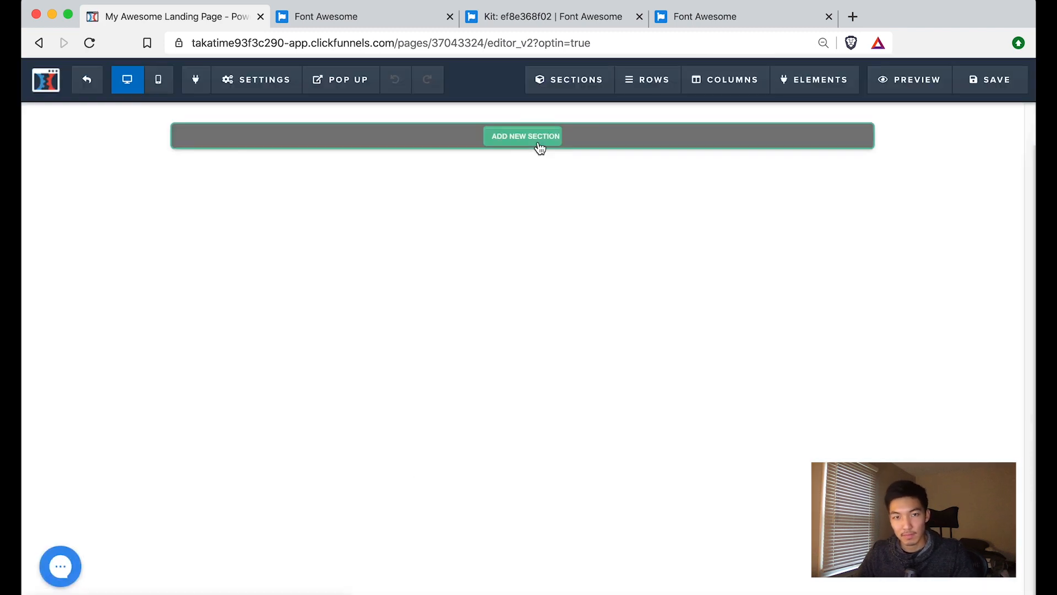
left_click(539, 143)
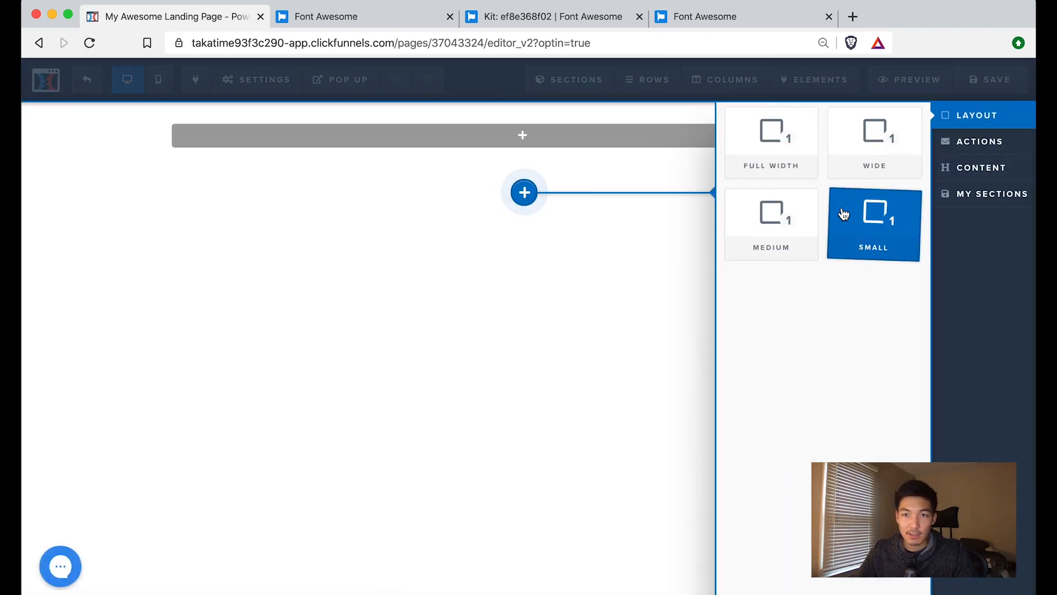
left_click(793, 158)
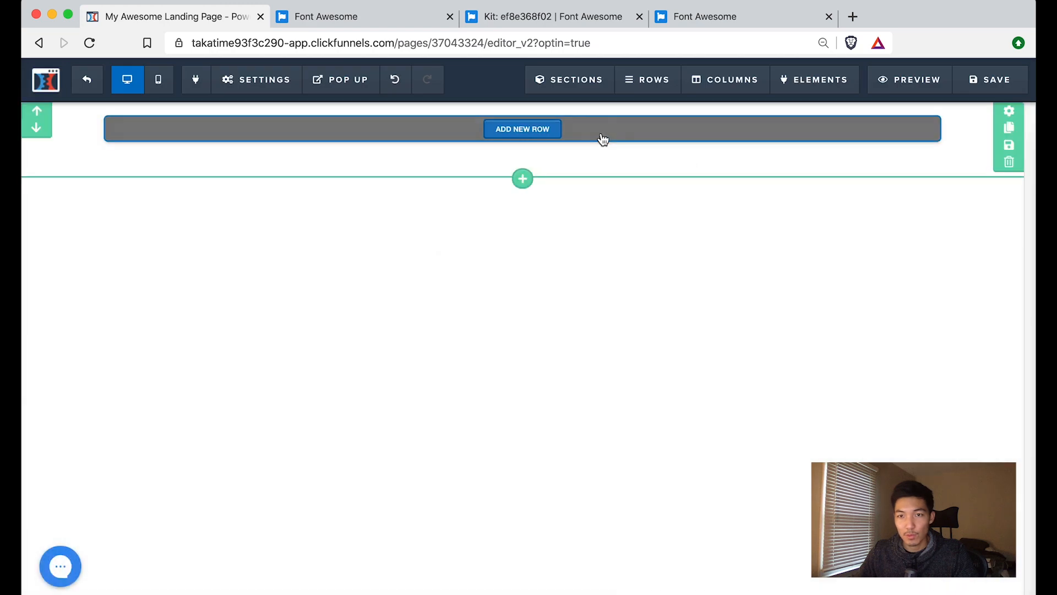
left_click(603, 138)
left_click(872, 159)
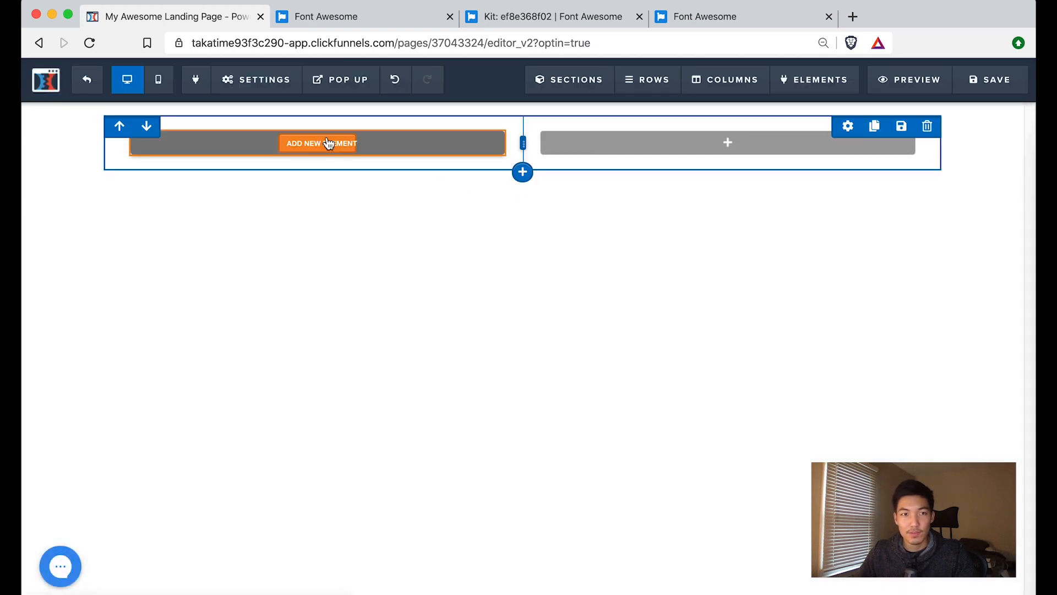
Add a headline element to the row's first column and a paragraph element to its second column
left_click(329, 144)
left_click(804, 190)
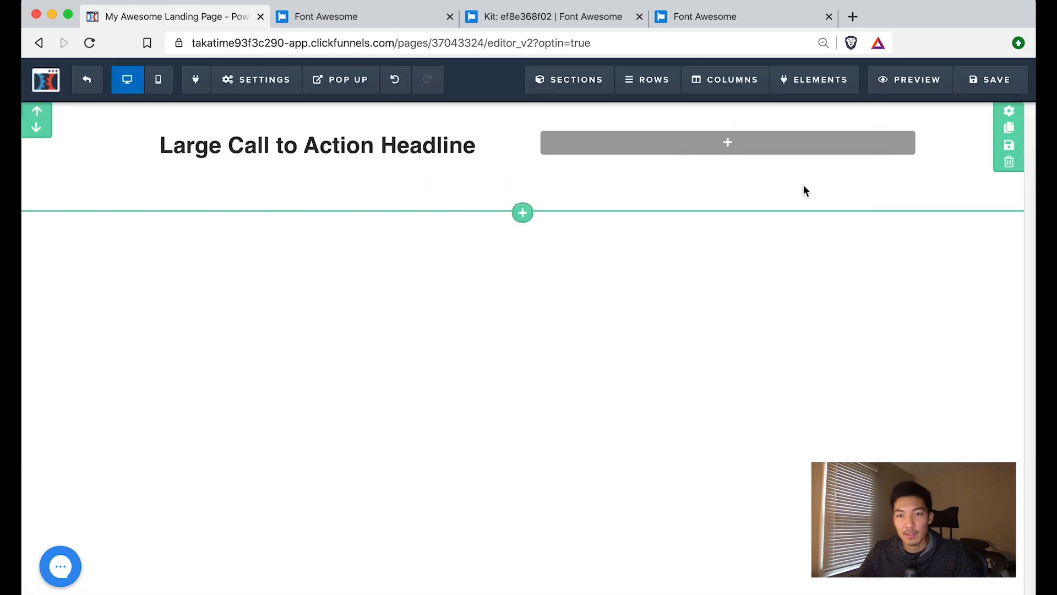
left_click(728, 145)
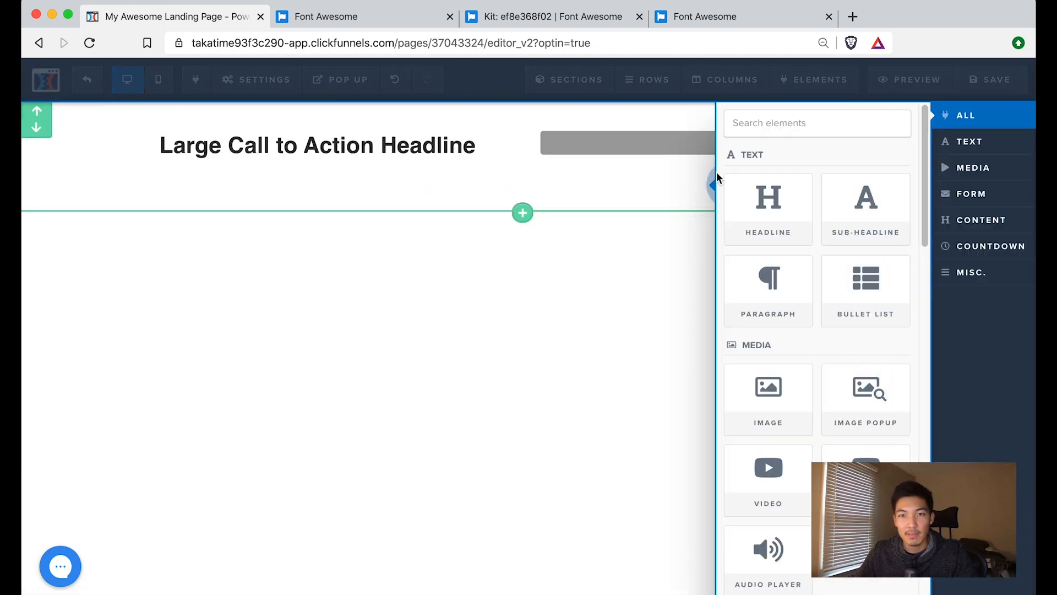
left_click(770, 311)
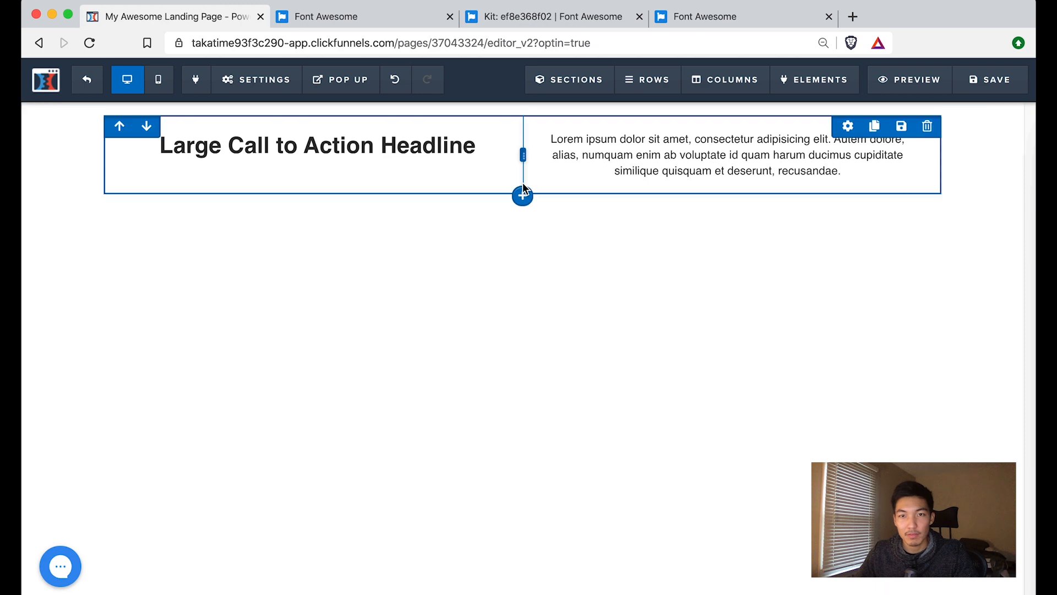
Add a second two-column row below the first one and place a text block element in its first column
left_click(524, 218)
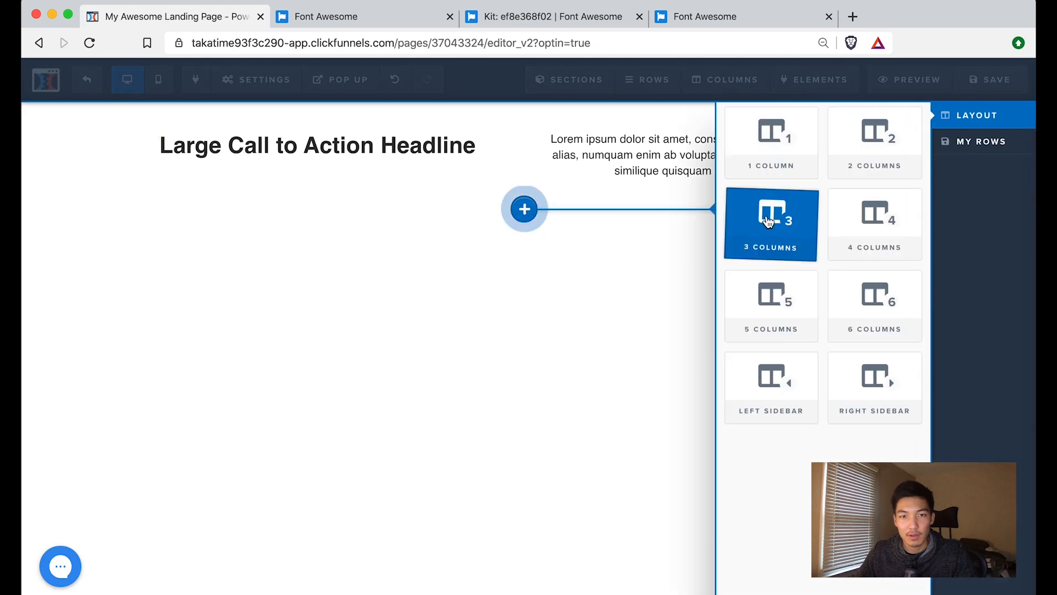
left_click(866, 143)
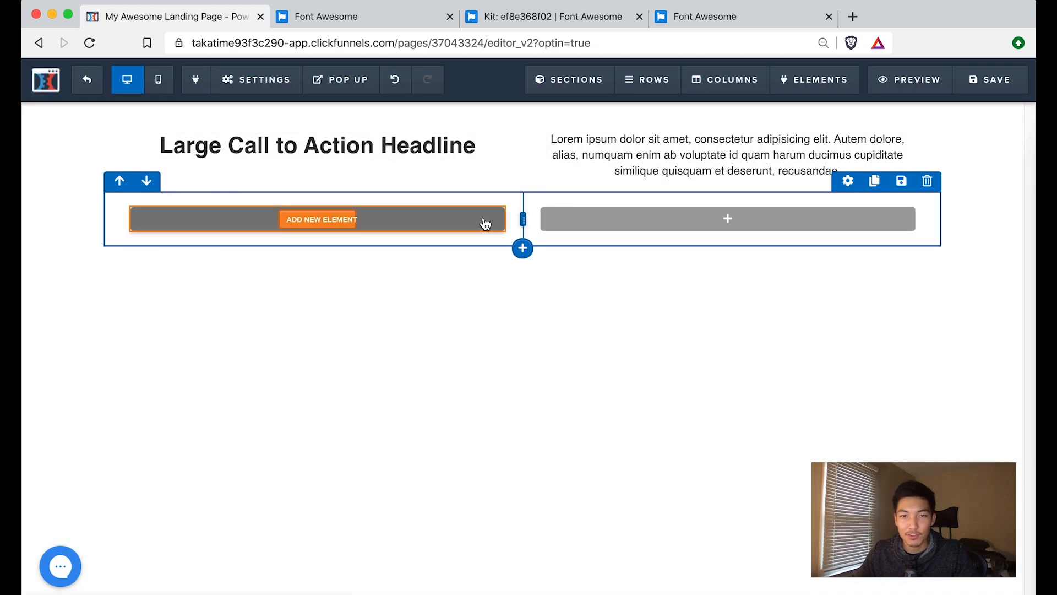
left_click(363, 215)
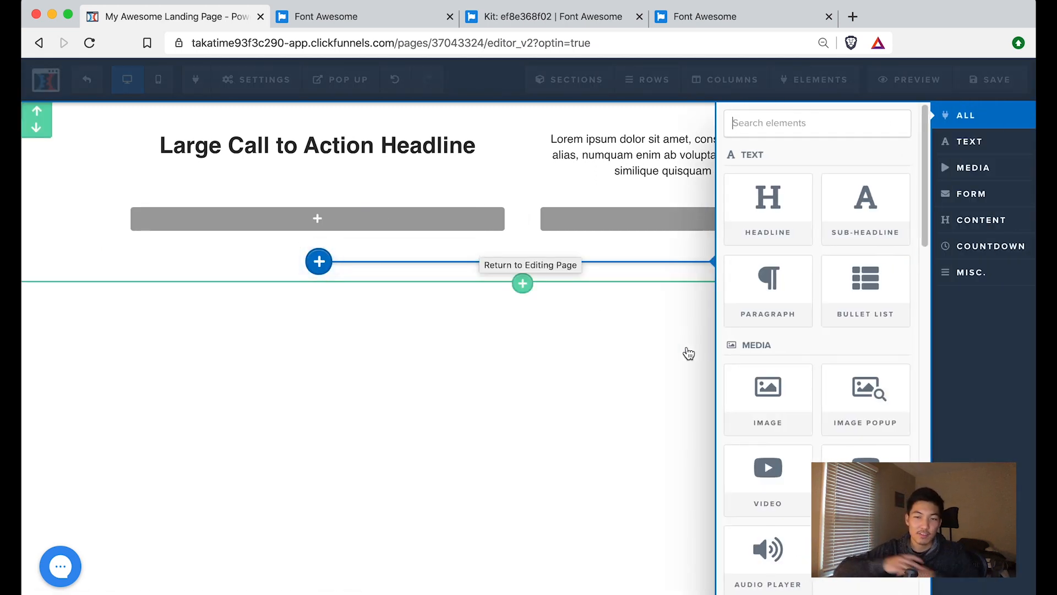
scroll(865, 396, "down", 10)
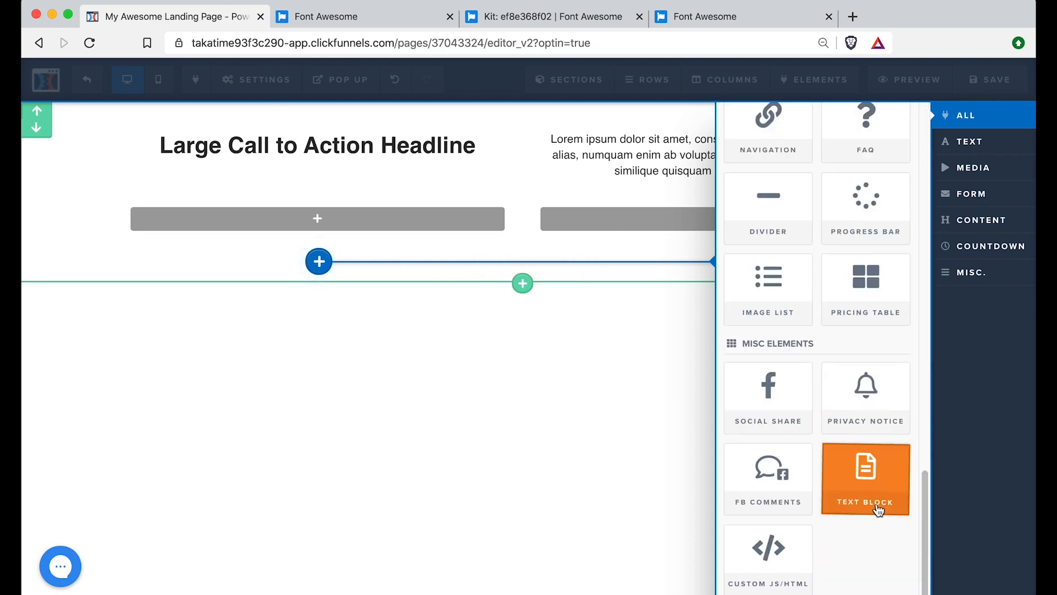
scroll(879, 493, "up", 10)
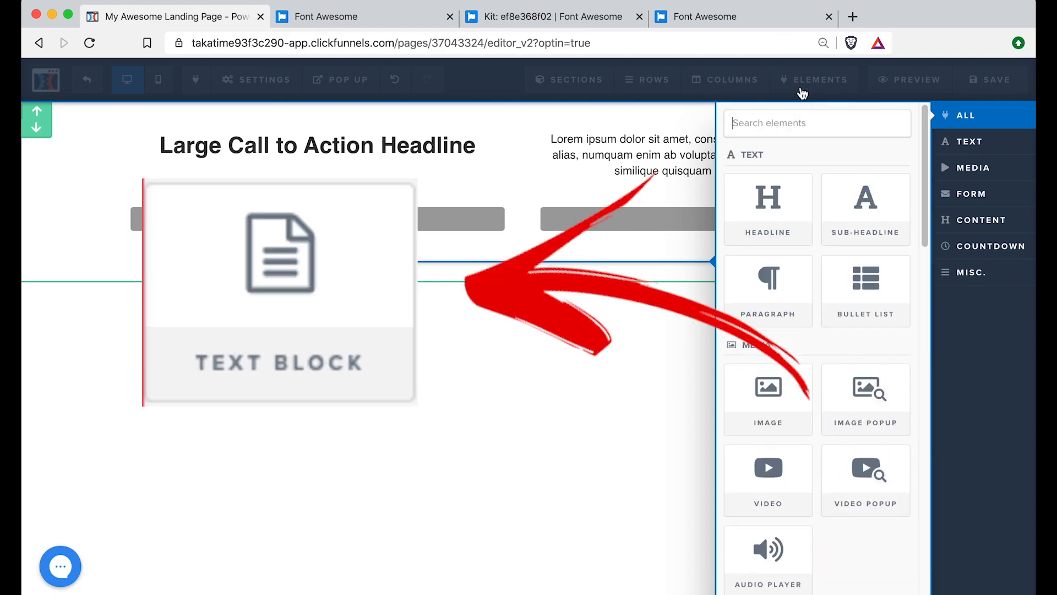
type("text")
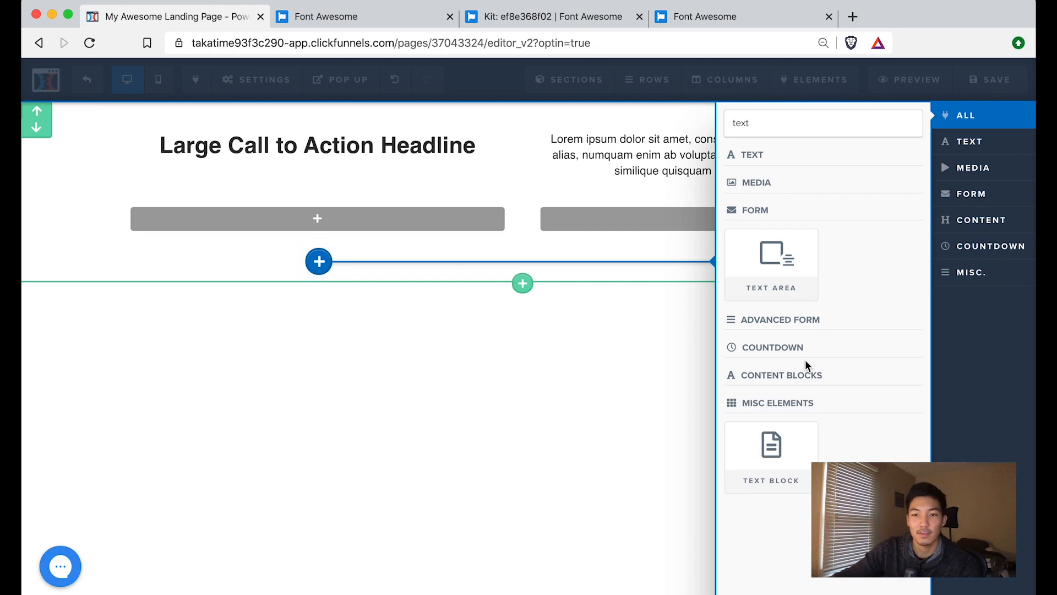
left_click(793, 443)
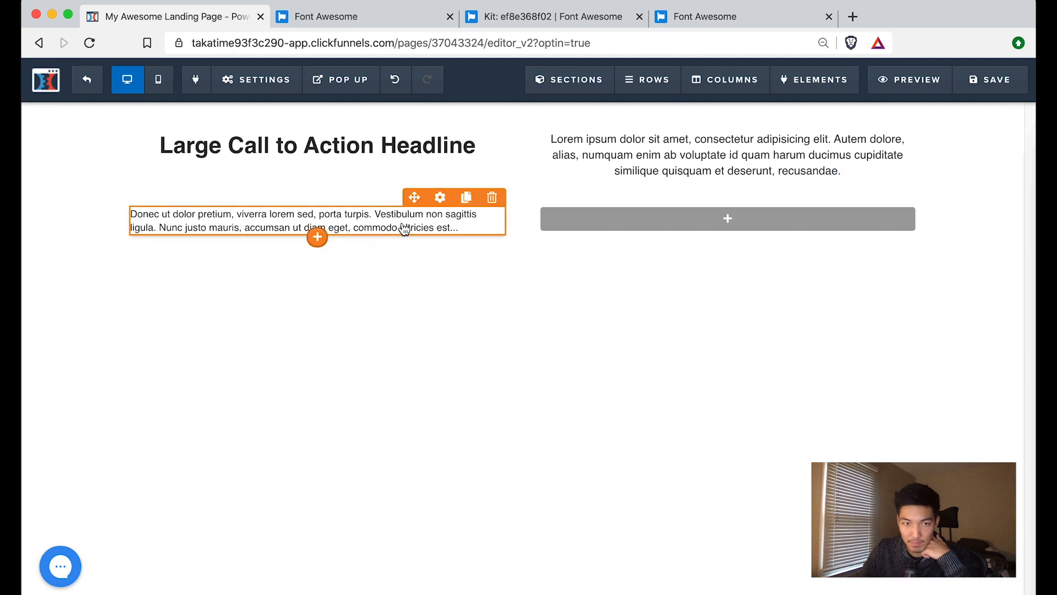
Move the text block into the second column of its row and open its text editor
left_click_drag(405, 228, 653, 231)
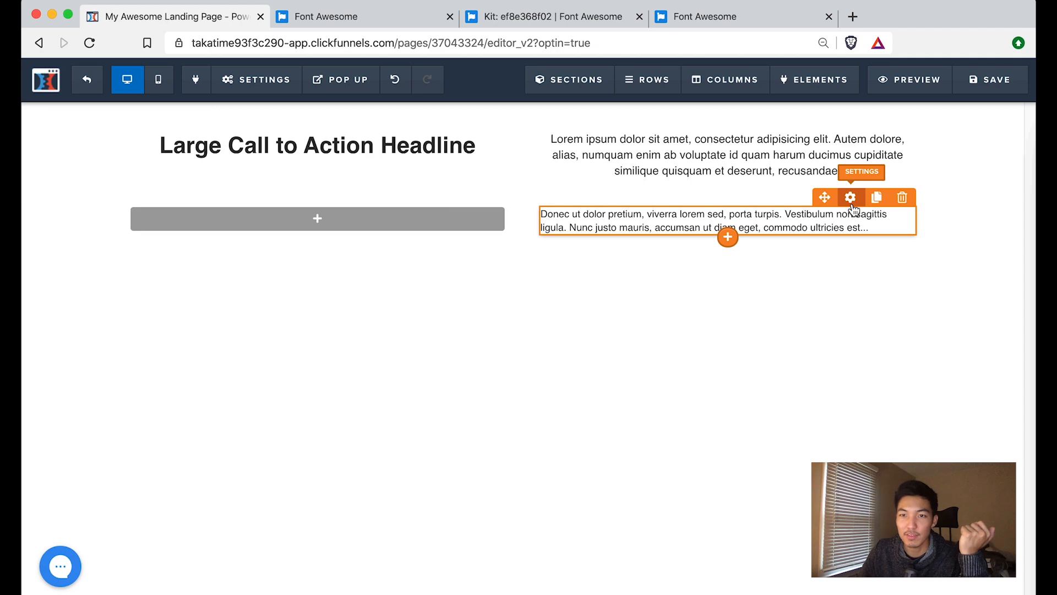
left_click(852, 200)
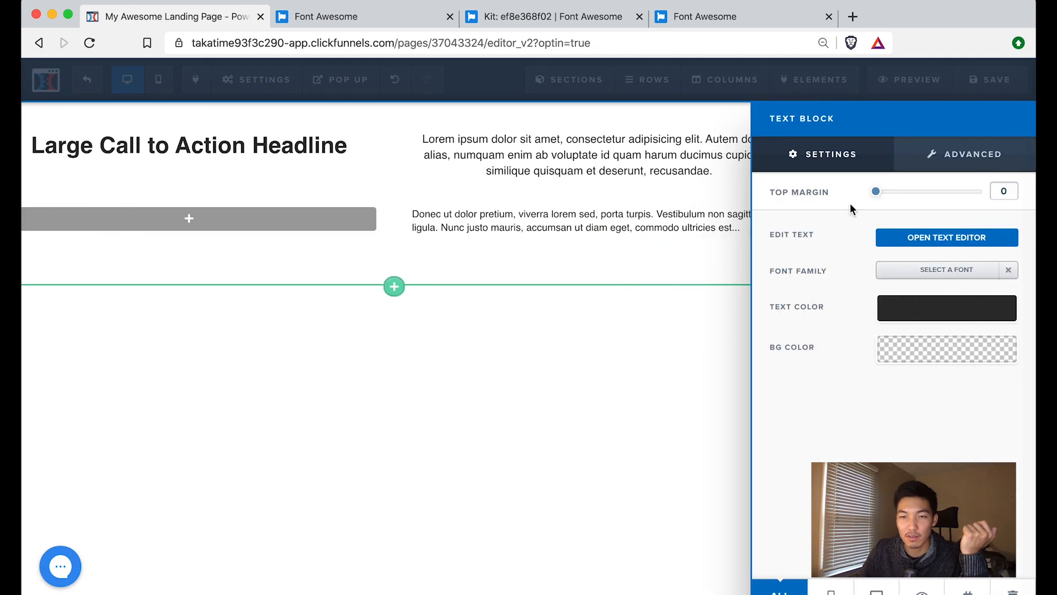
left_click(936, 237)
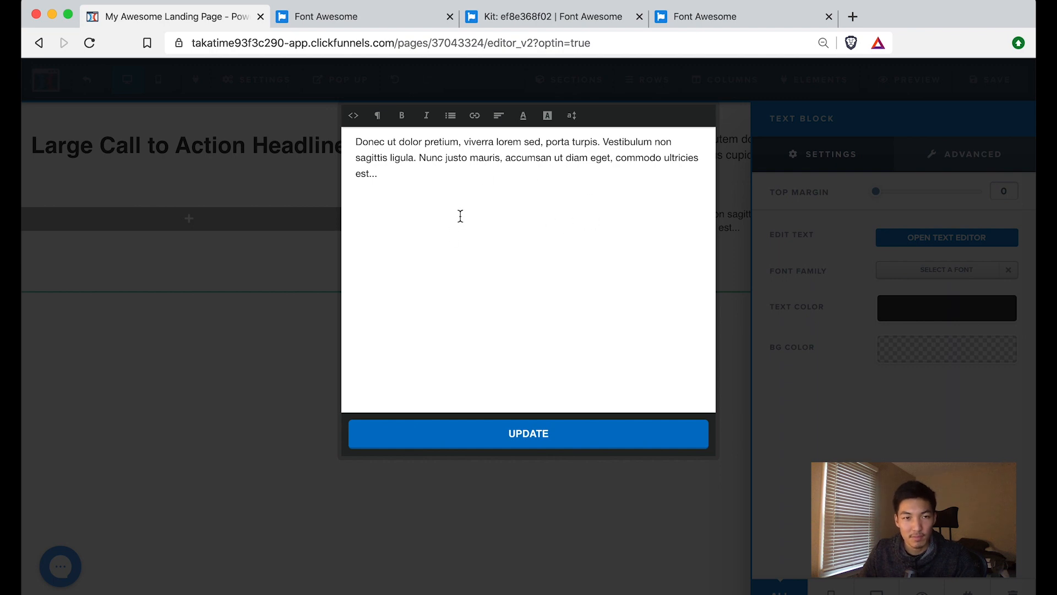
Switch to Font Awesome, filter the icon gallery to free icons, and copy the HTML of the solid camera-retro icon
left_click(700, 30)
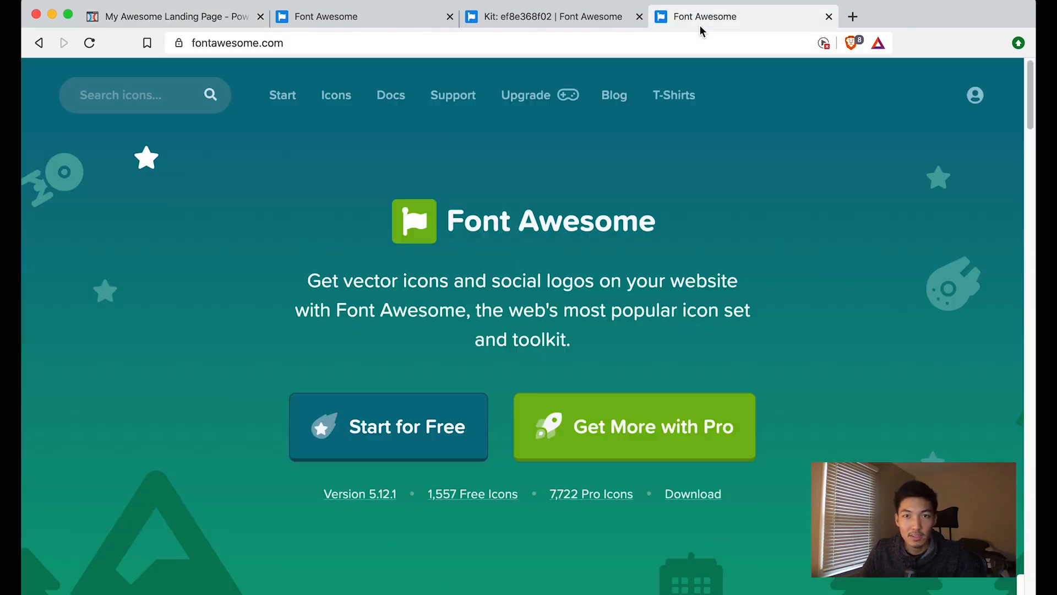
left_click(347, 104)
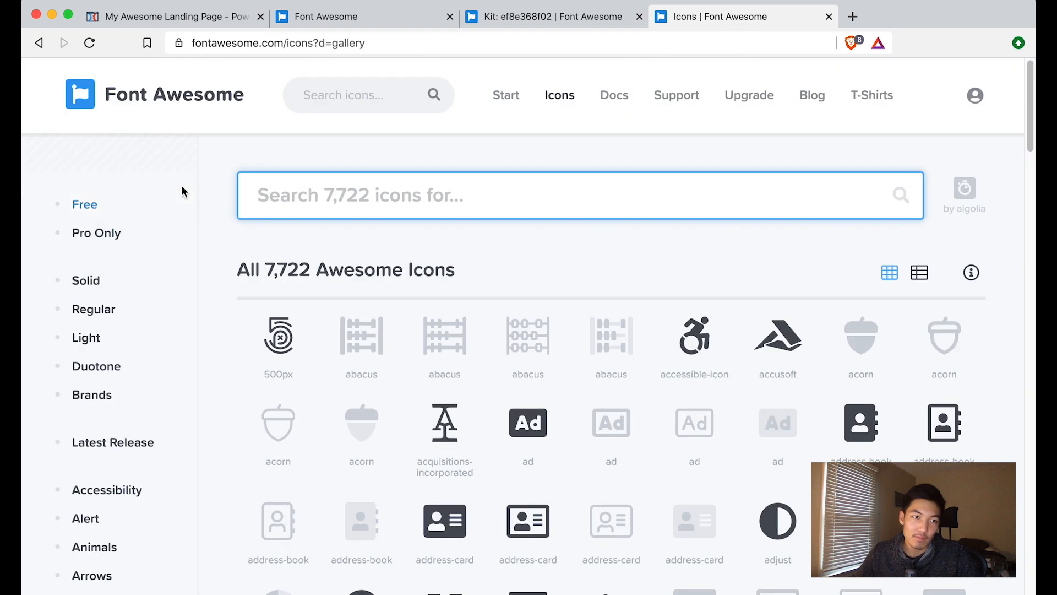
left_click(88, 209)
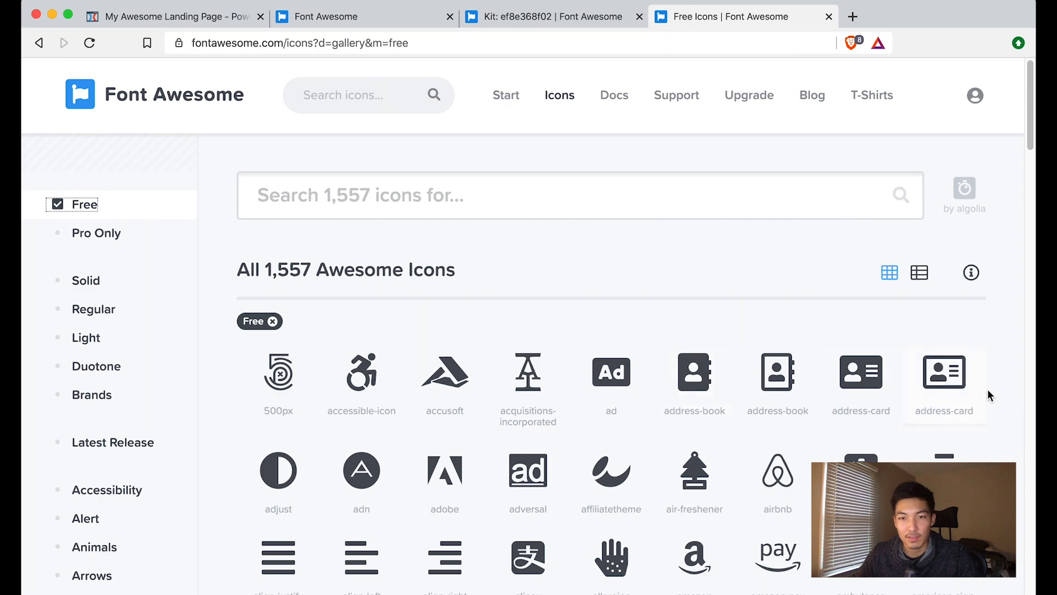
scroll(987, 394, "down", 3)
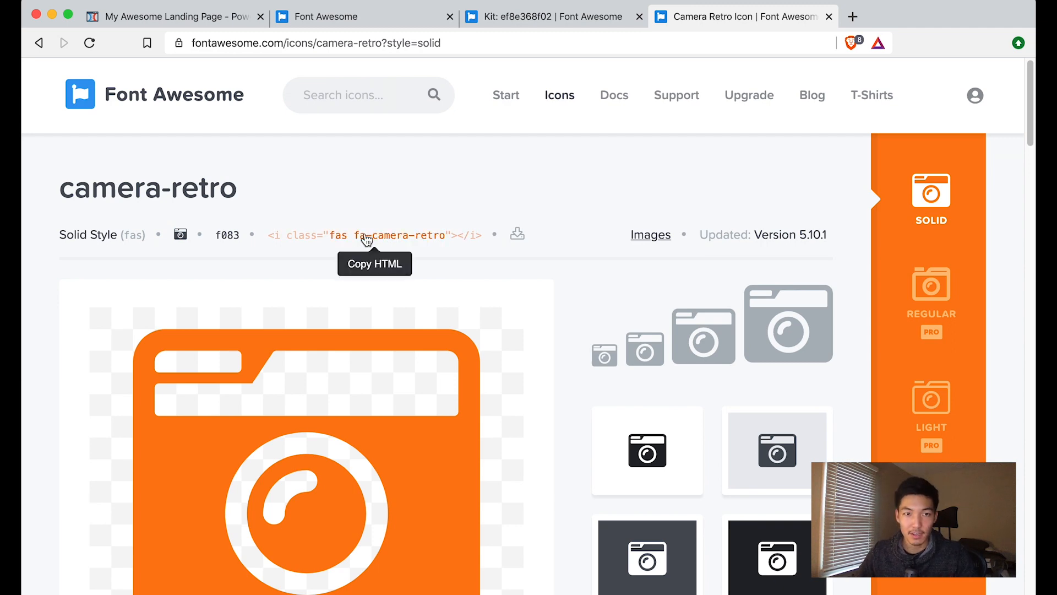
left_click(367, 238)
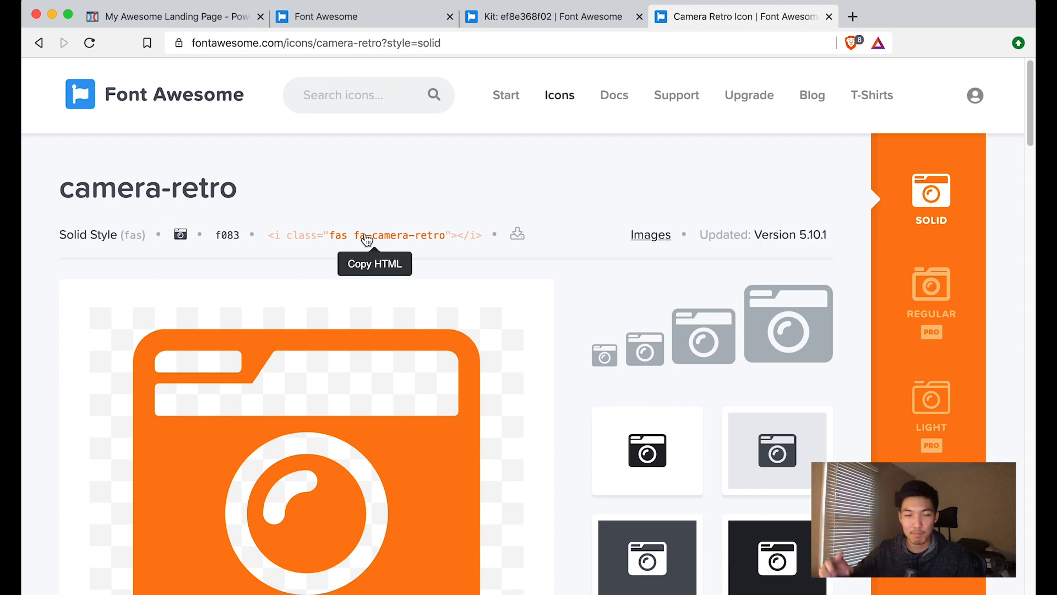
Return to ClickFunnels, insert the copied camera-retro icon code before the paragraph text in the text block's HTML, and update it
left_click(126, 18)
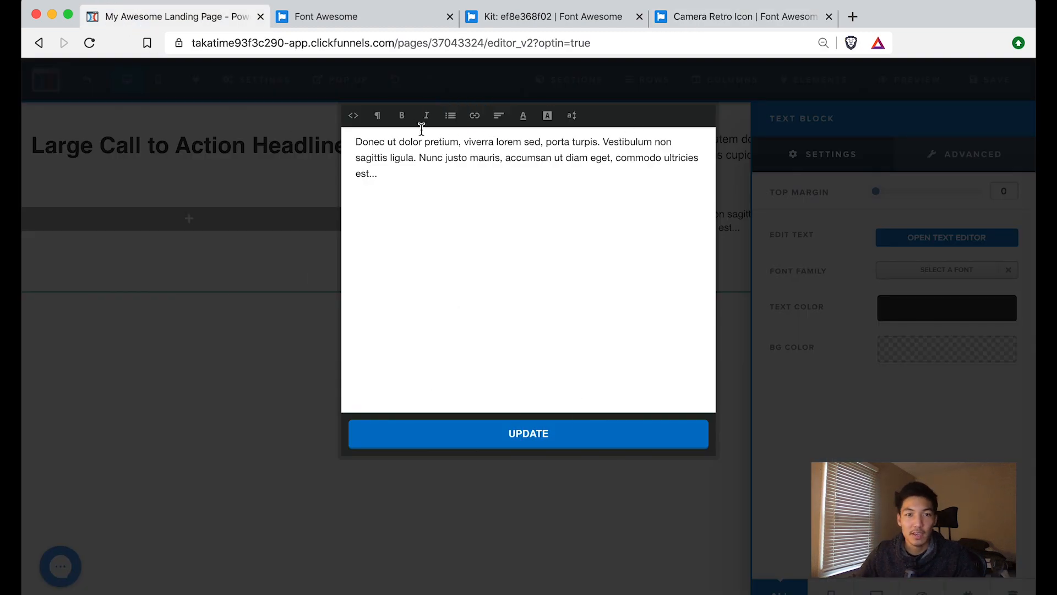
left_click(355, 115)
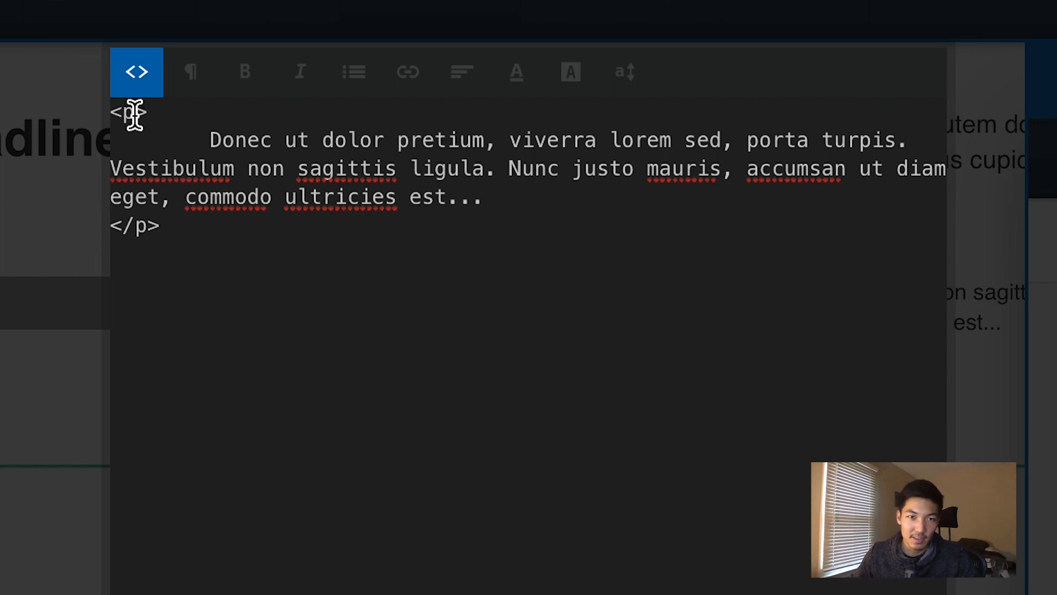
double_click(134, 226)
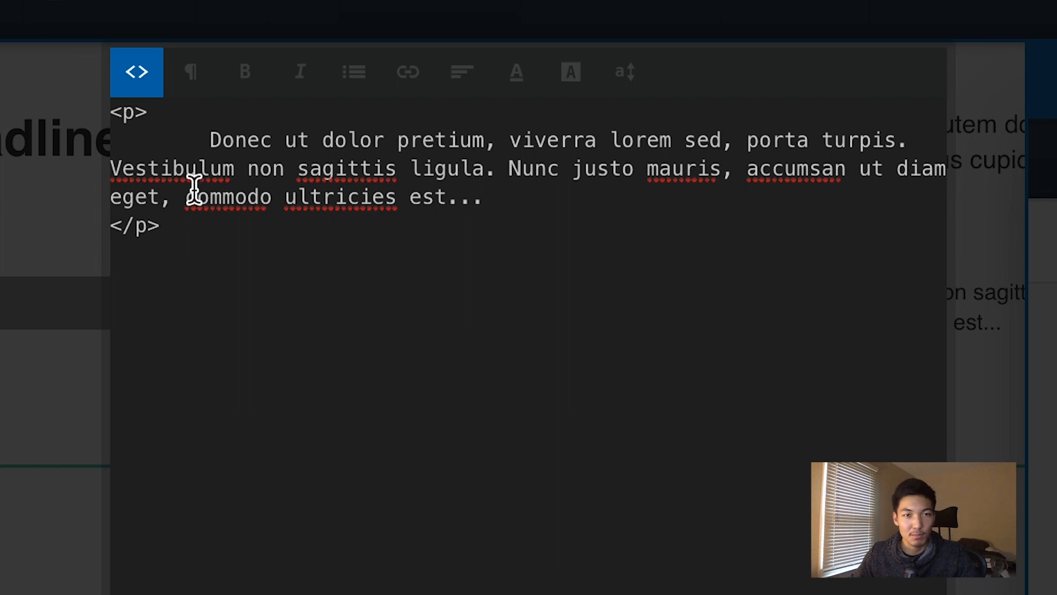
double_click(156, 124)
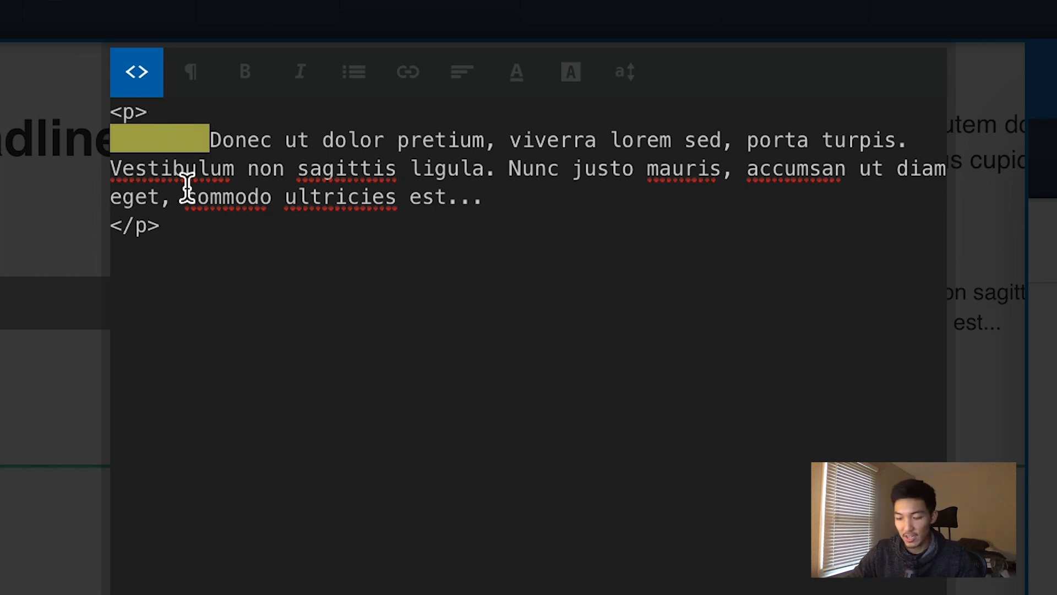
left_click(282, 258)
left_click(208, 143)
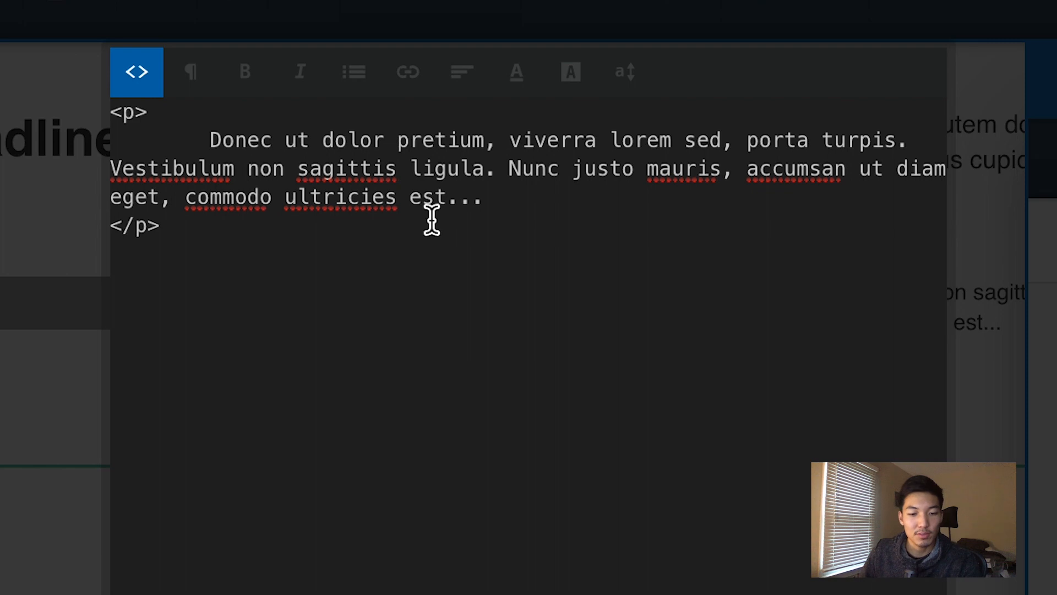
key("ctrl+v")
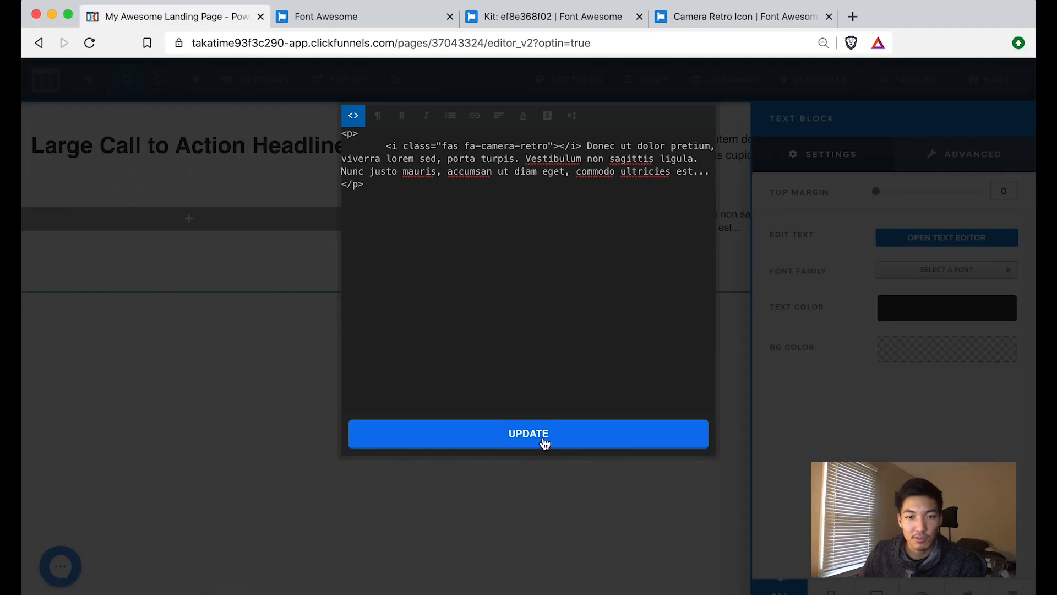
left_click(545, 443)
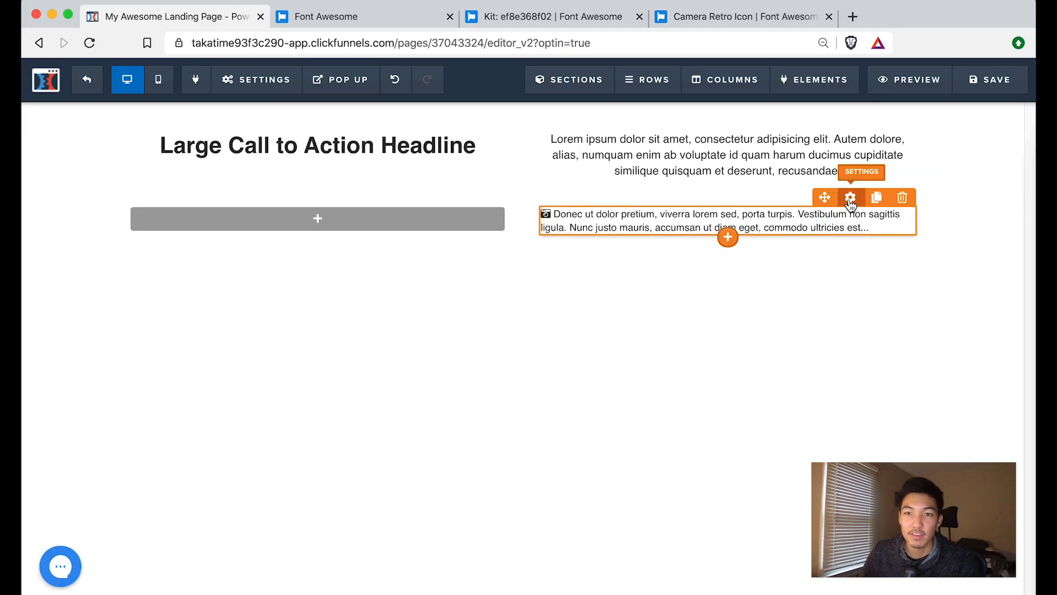
Reopen the text block's HTML and add two more copies of the icon paragraph below the original
left_click(836, 221)
left_click(909, 237)
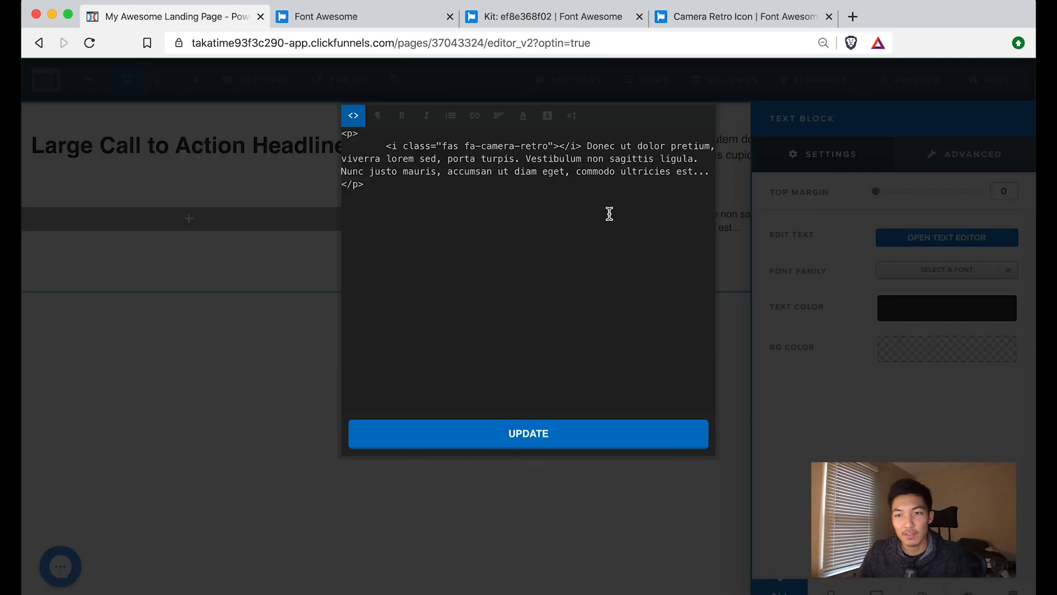
key("super+a")
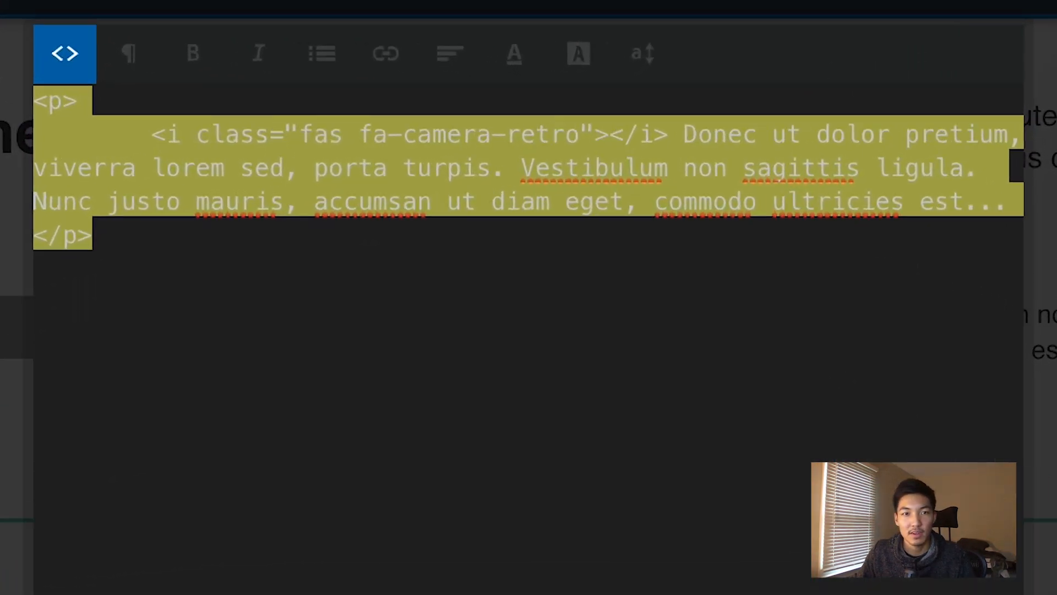
key("super+c")
left_click(401, 305)
key("Return")
key("Return")
key("super+v")
key("Return")
key("Return")
key("super+v")
Insert a <br> tag on each blank line between the three paragraphs and close the text editor
left_click(125, 267)
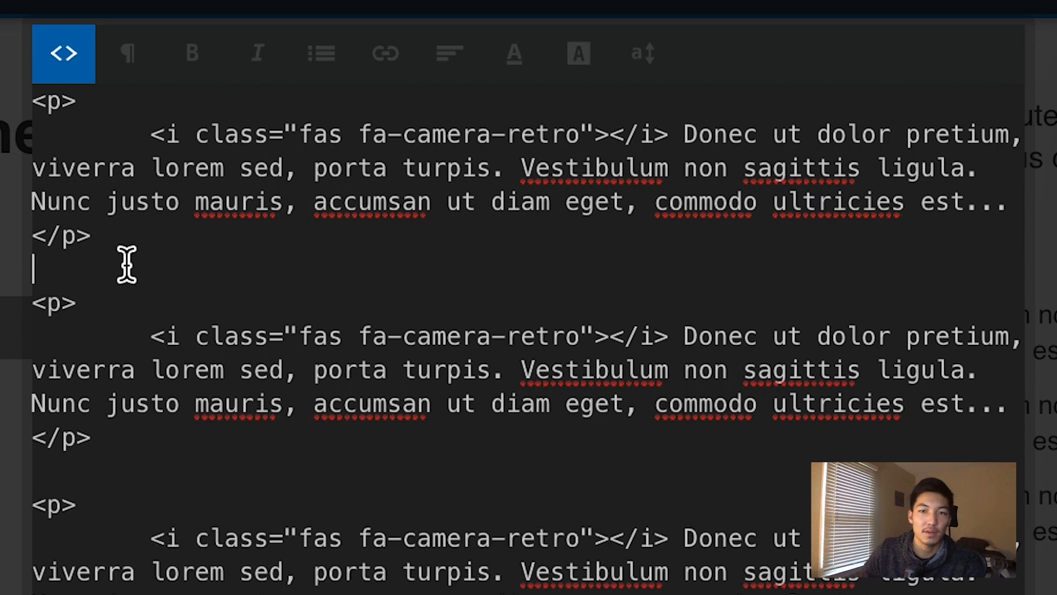
type("<b")
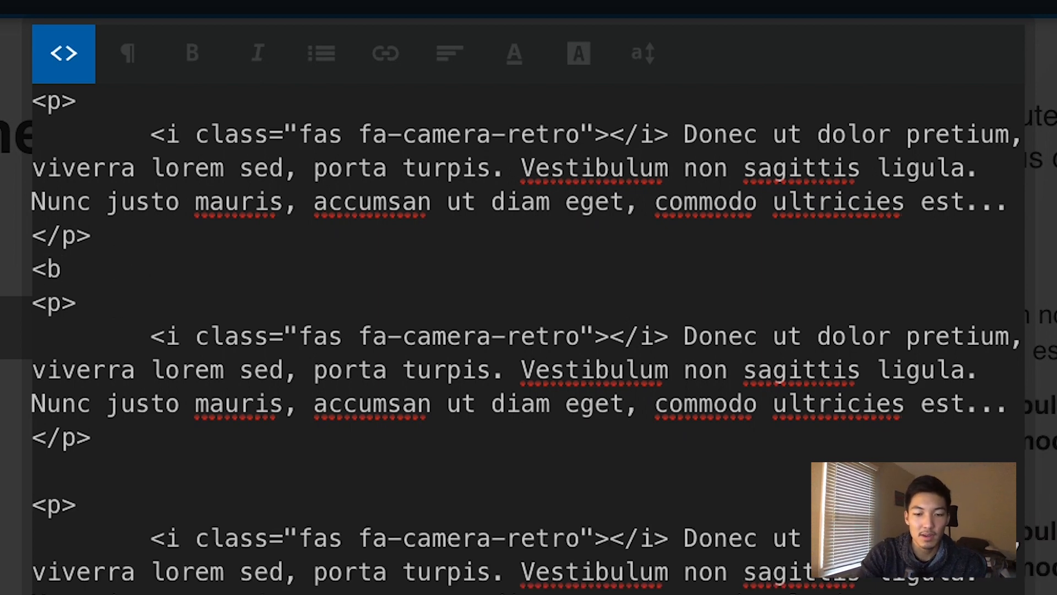
type("r>")
left_click(101, 475)
type("<br>")
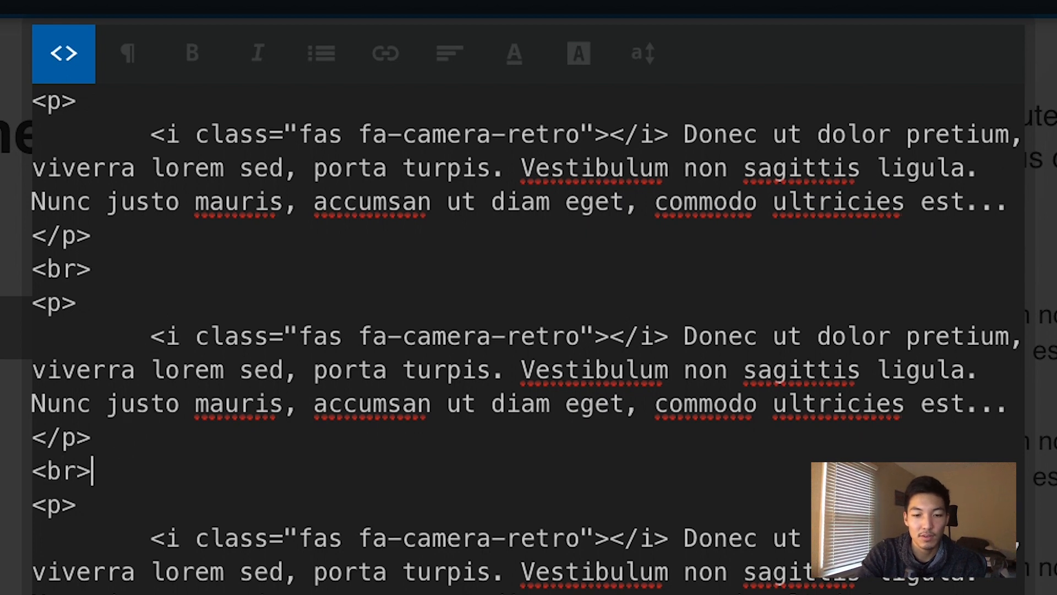
key("Escape")
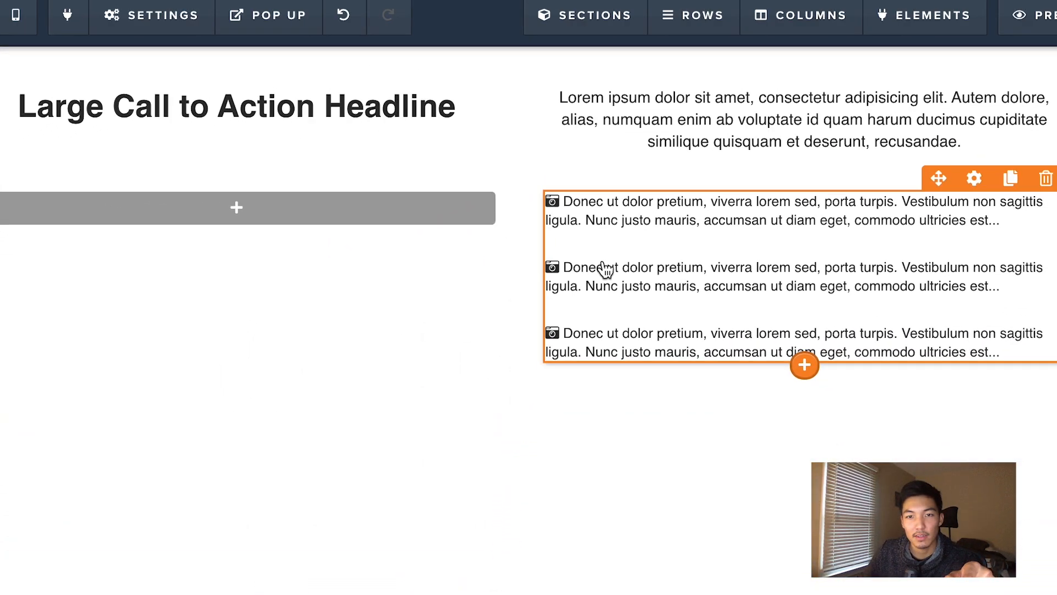
Reopen the text block's HTML and replace the second paragraph's icon with Font Awesome's regular address-book icon
left_click(592, 276)
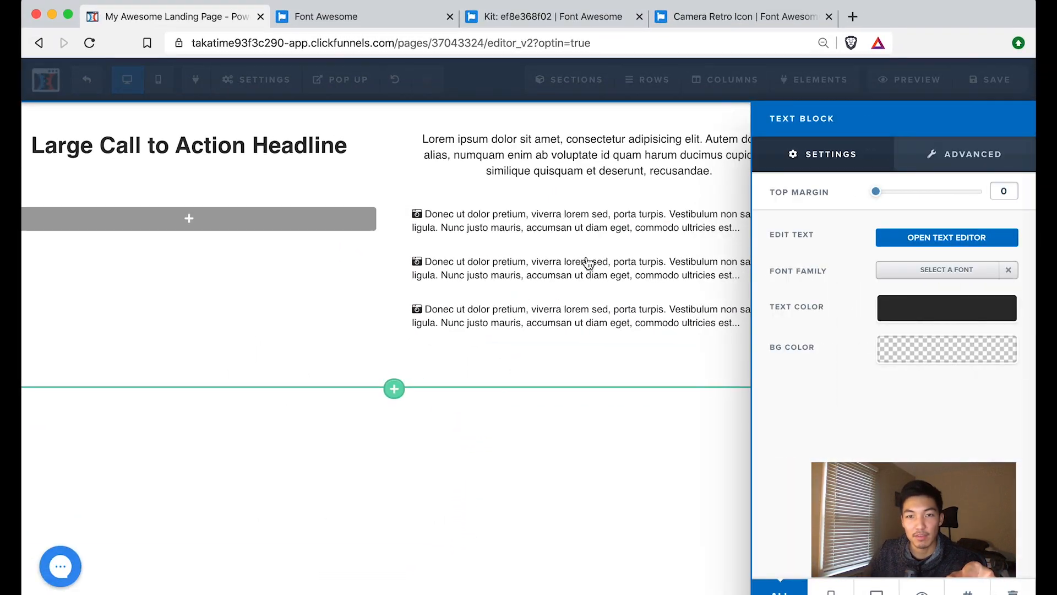
left_click(950, 241)
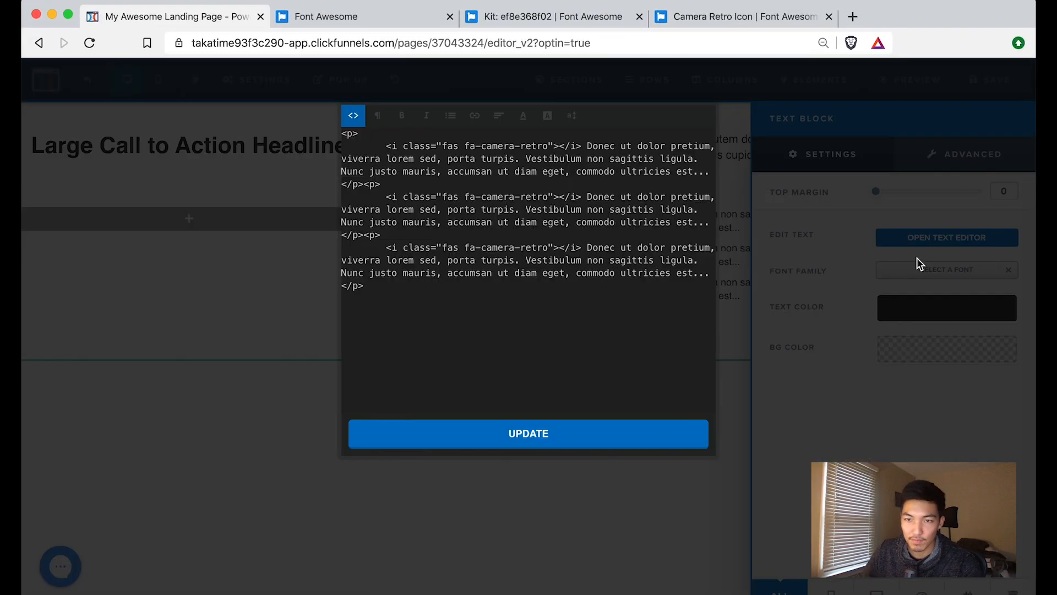
left_click(716, 16)
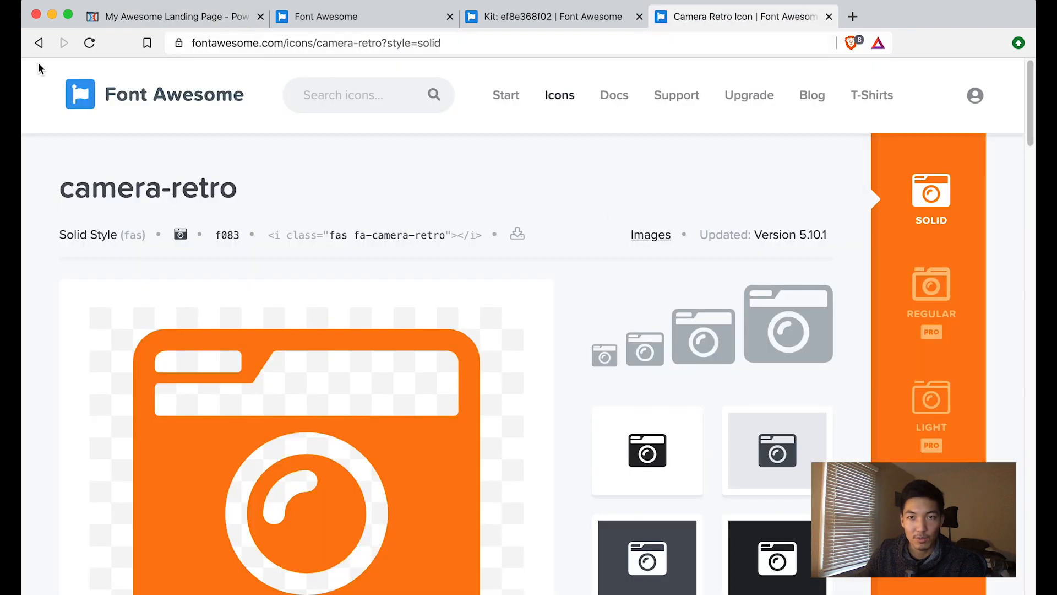
left_click(38, 43)
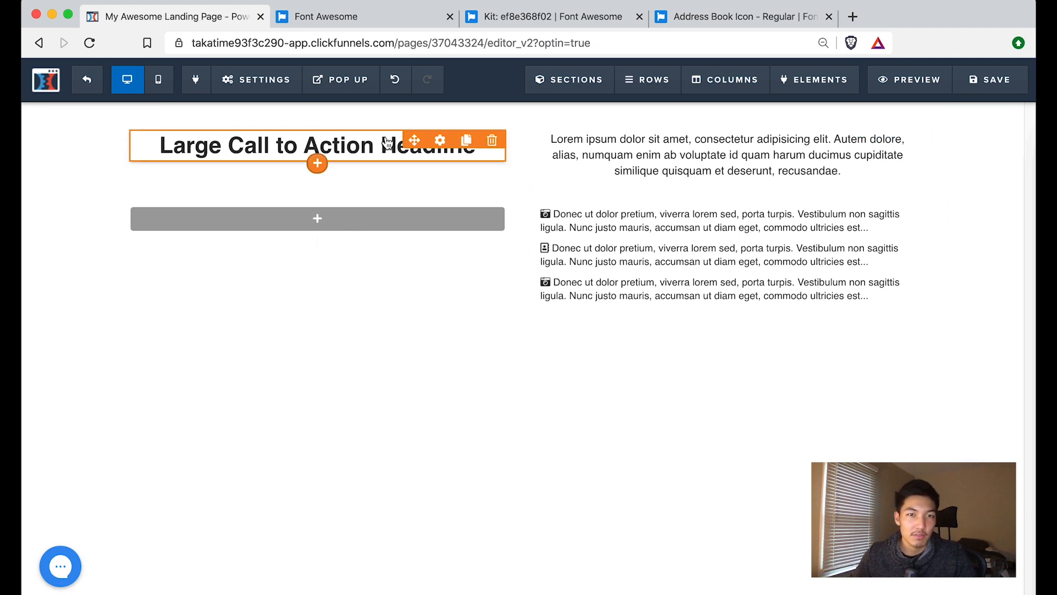
Add the fab fa-aws icon to the "Large Call to Action Headline" element with its advanced icon picker and close the settings
left_click(440, 143)
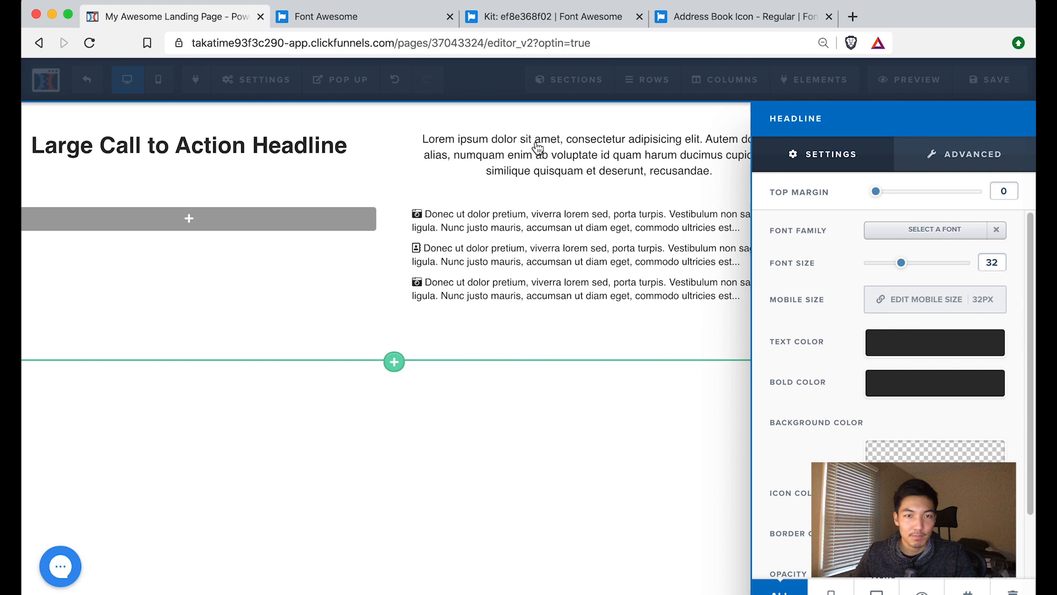
left_click(993, 153)
scroll(807, 310, "down", 3)
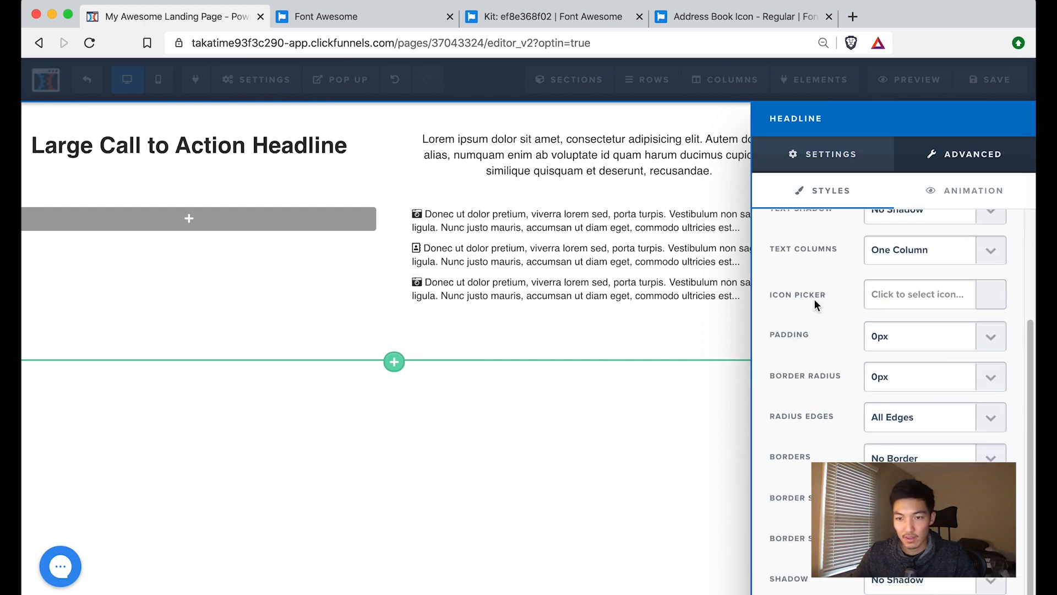
left_click(783, 295)
left_click(903, 290)
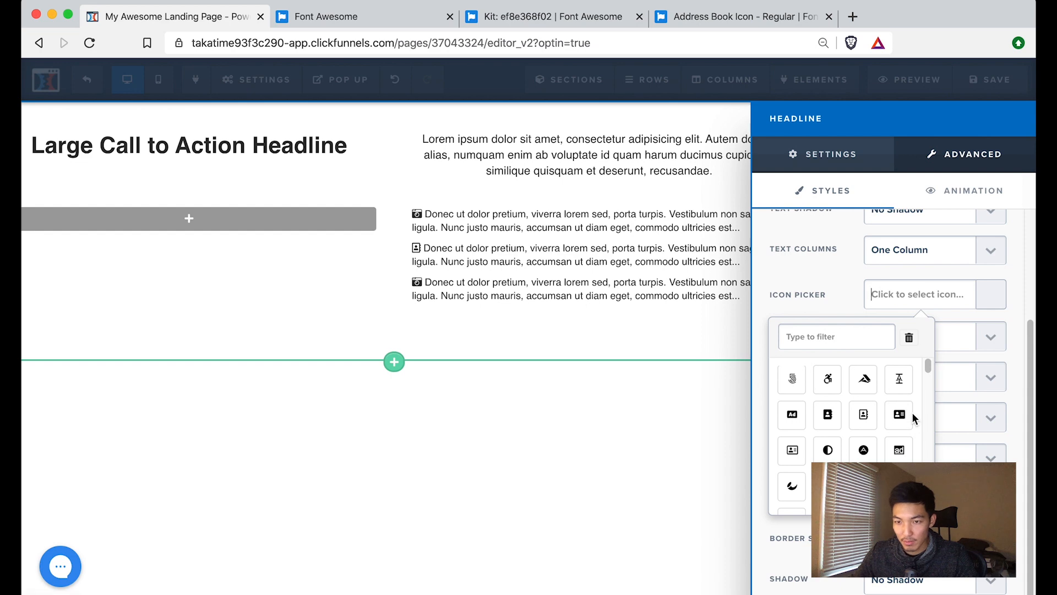
scroll(912, 412, "down", 5)
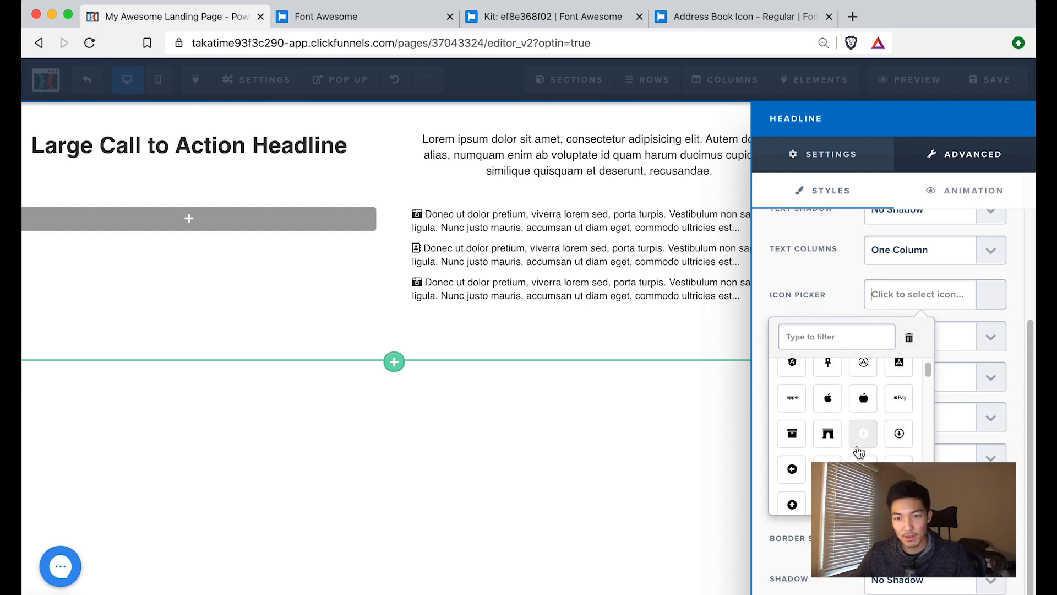
scroll(859, 451, "down", 5)
left_click(828, 448)
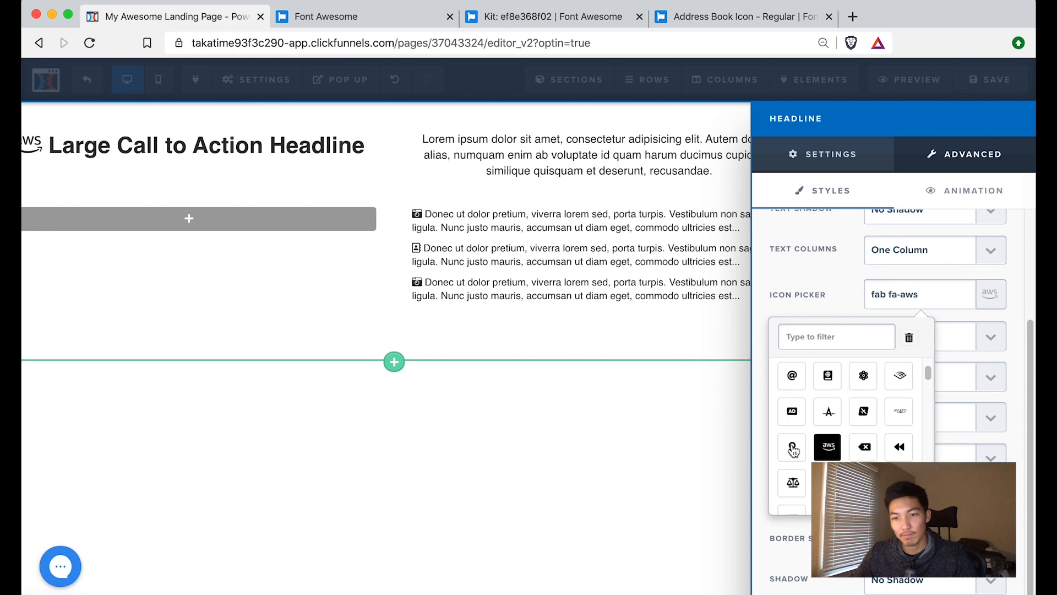
left_click(595, 385)
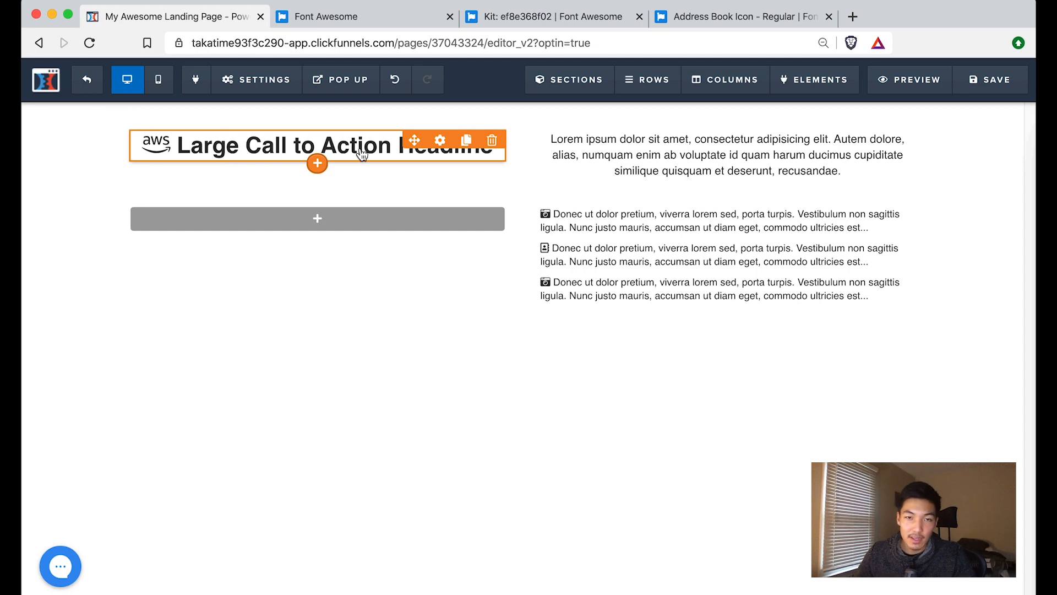
Add a text block element to the empty column below the headline
mouse_move(330, 229)
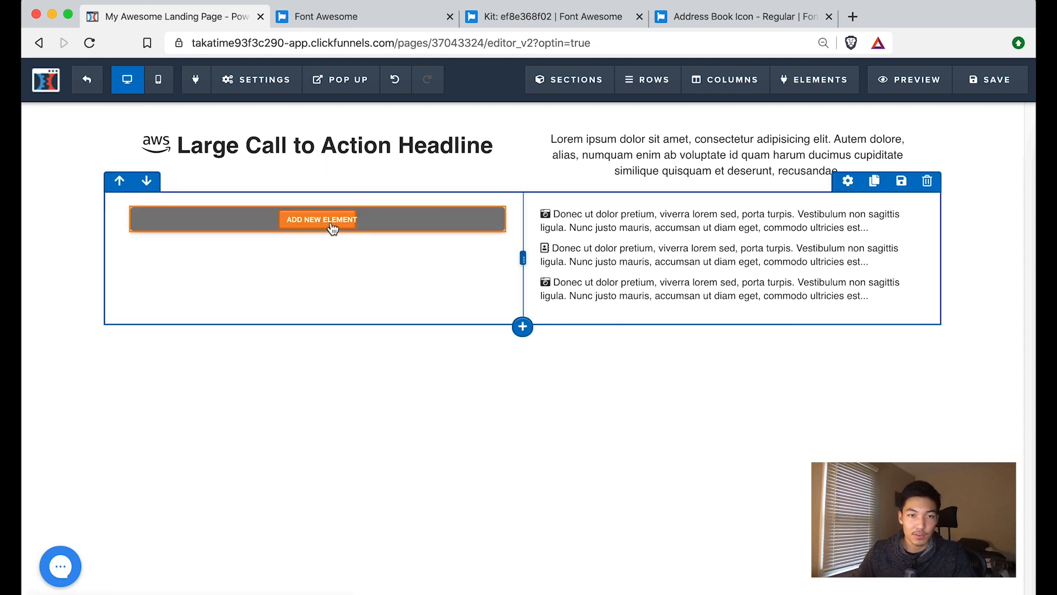
left_click(321, 220)
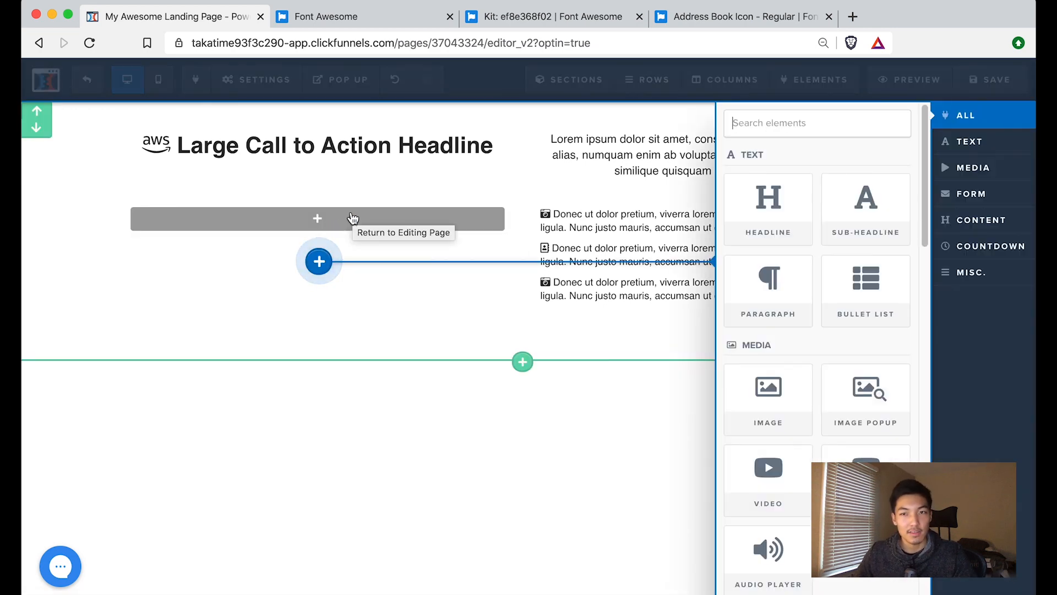
scroll(731, 409, "down", 10)
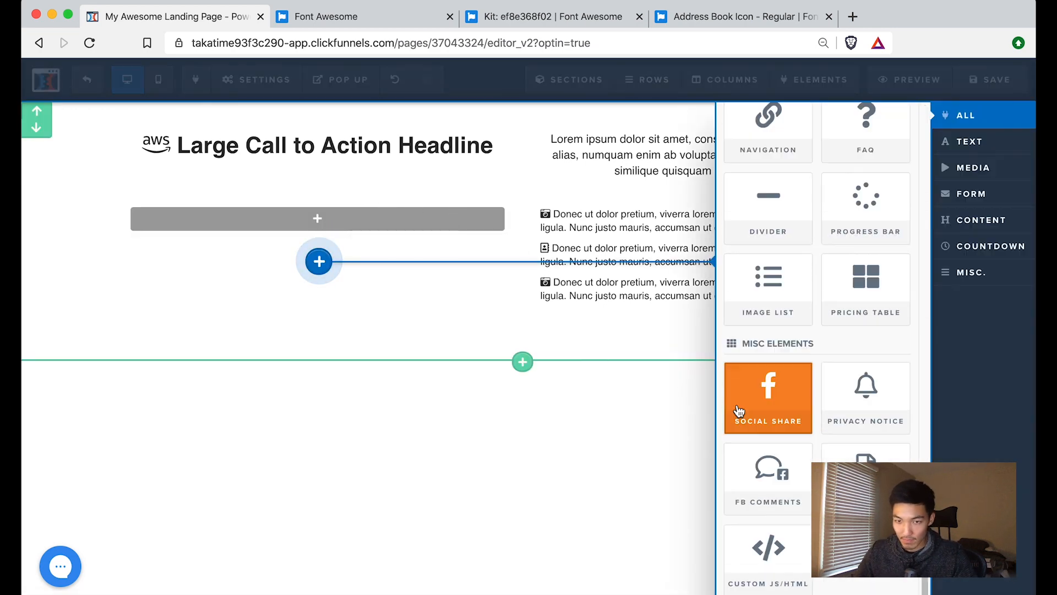
left_click(866, 452)
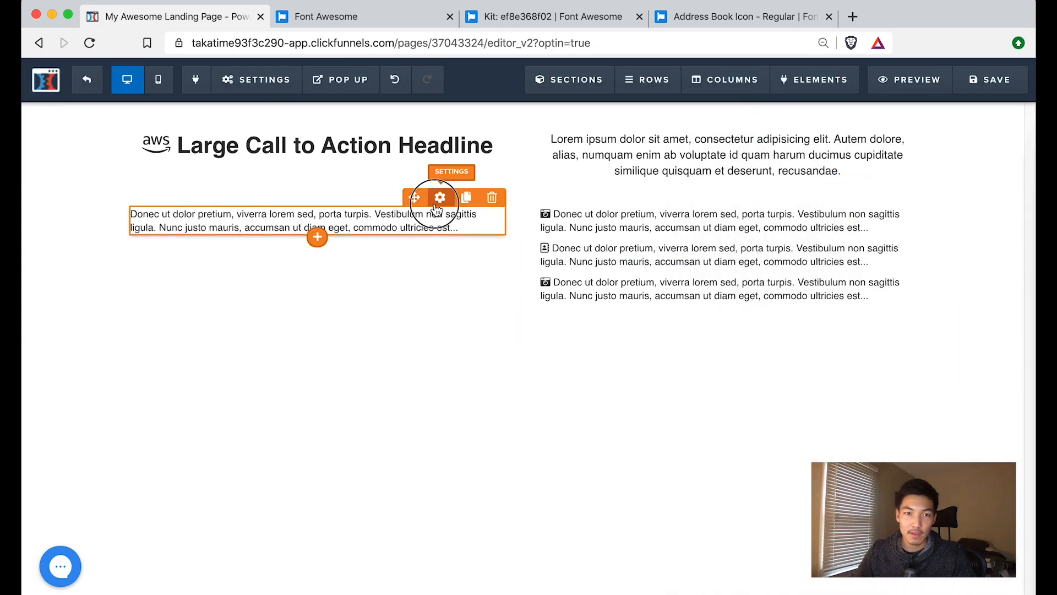
Open the new text block in the text editor and replace its placeholder paragraph with "Large Call to Action Headline"
left_click(440, 197)
left_click(924, 245)
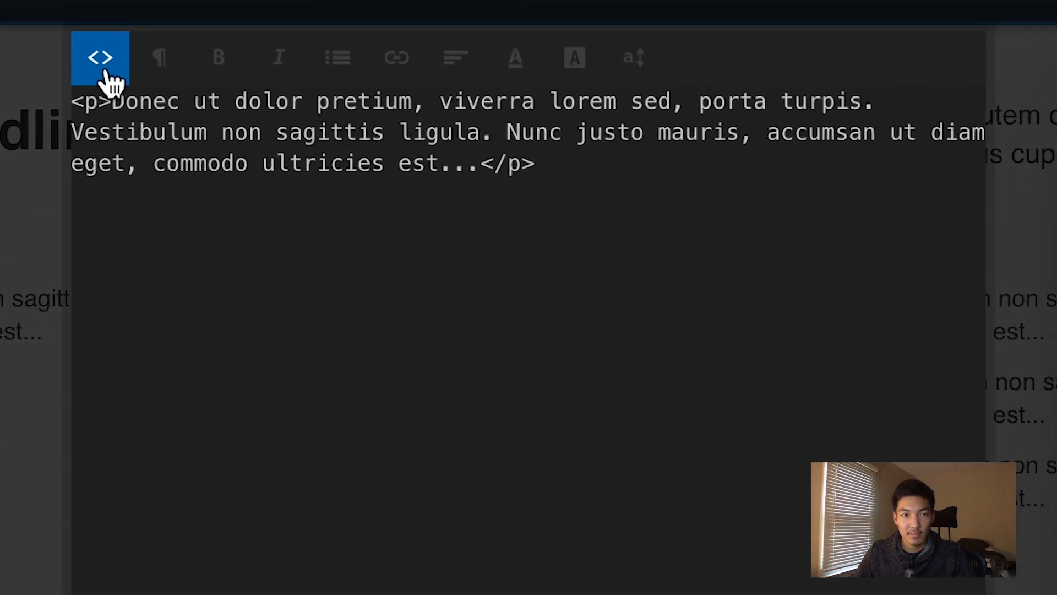
left_click(105, 60)
left_click_drag(109, 125, 172, 208)
type("Large C")
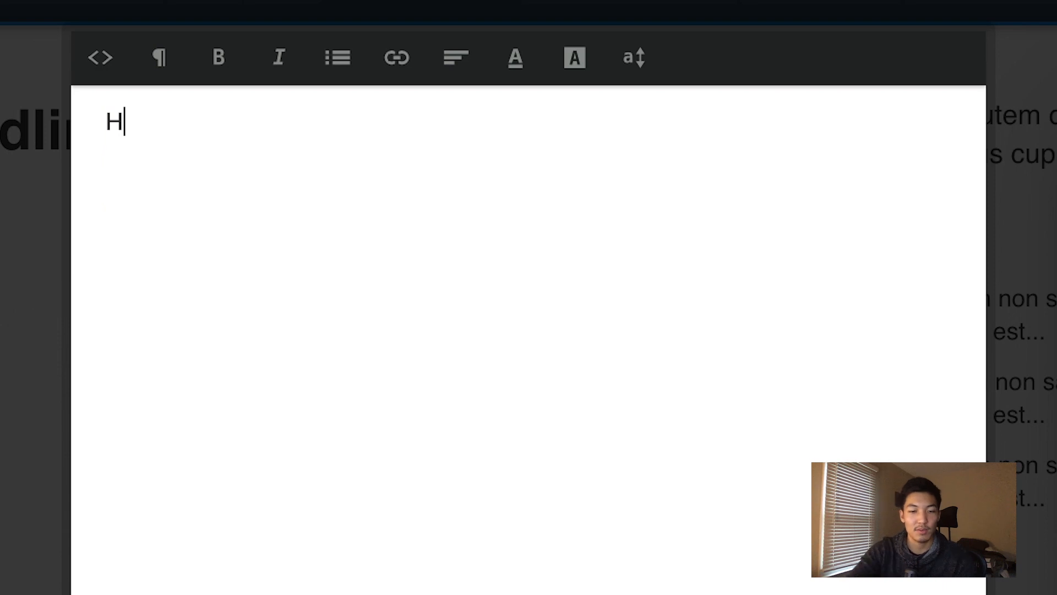
type("all")
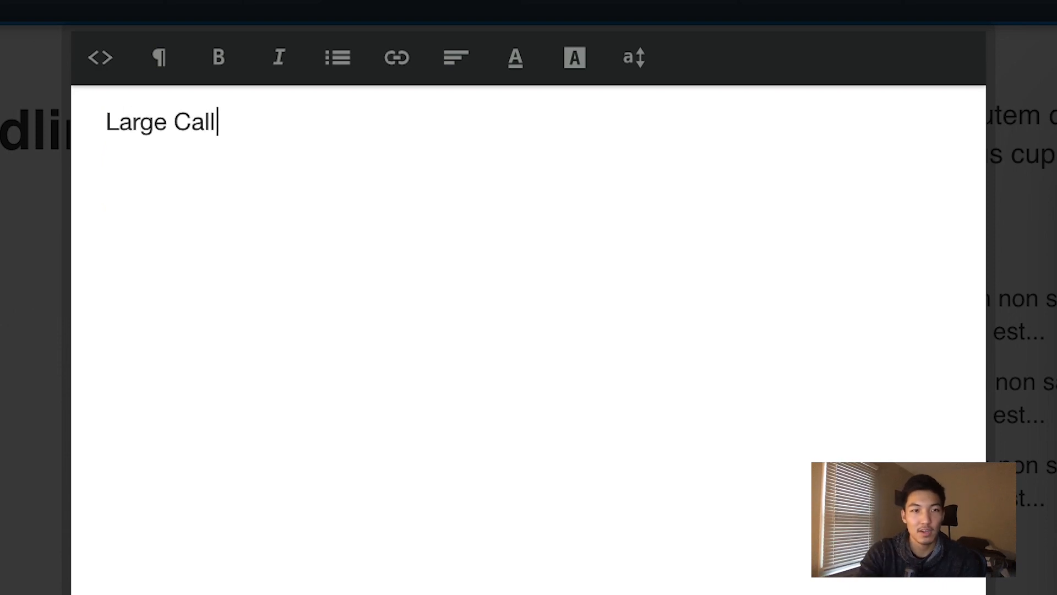
type(" to Action Headline")
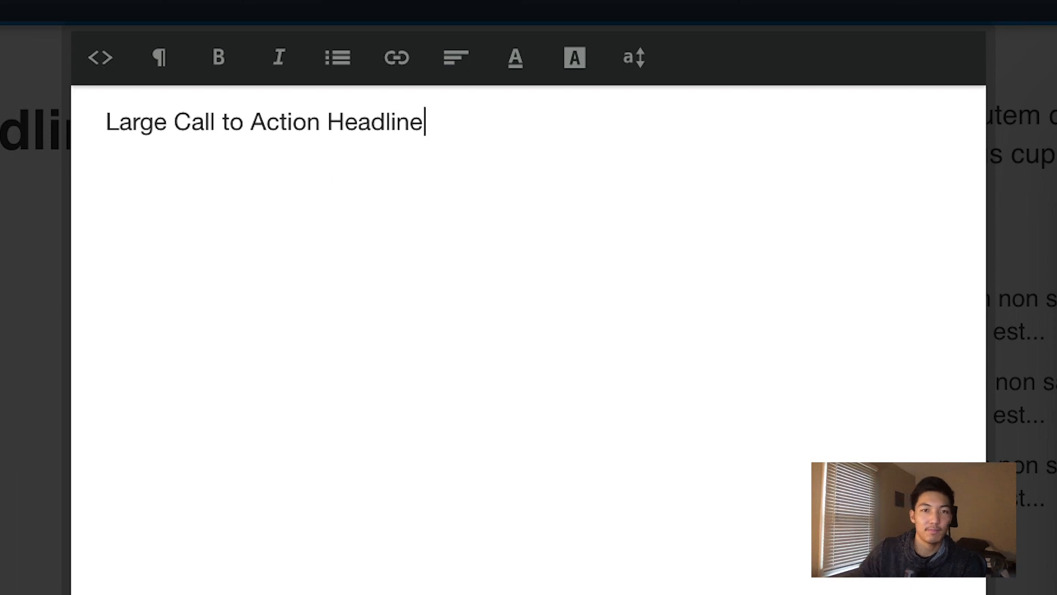
Make the whole "Large Call to Action Headline" text bold and set its font size to 30px
key("ctrl+a")
left_click(223, 64)
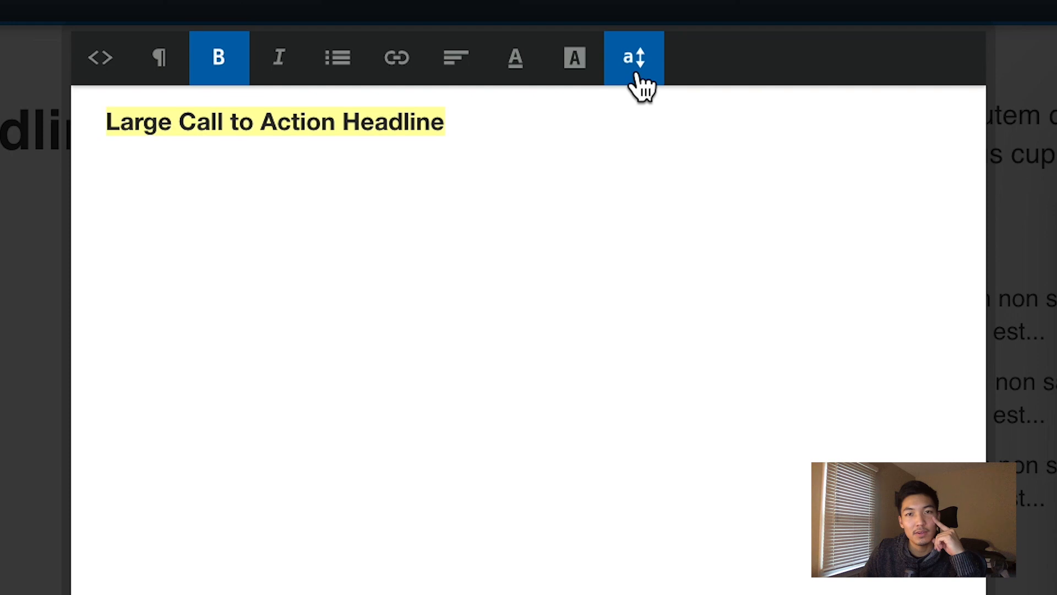
left_click(639, 77)
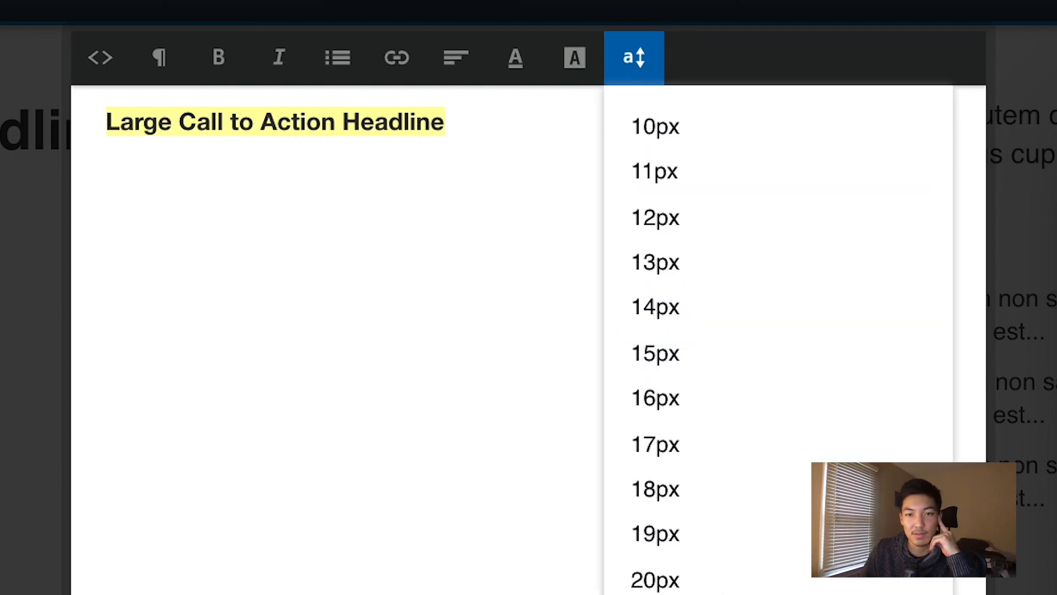
left_click(655, 594)
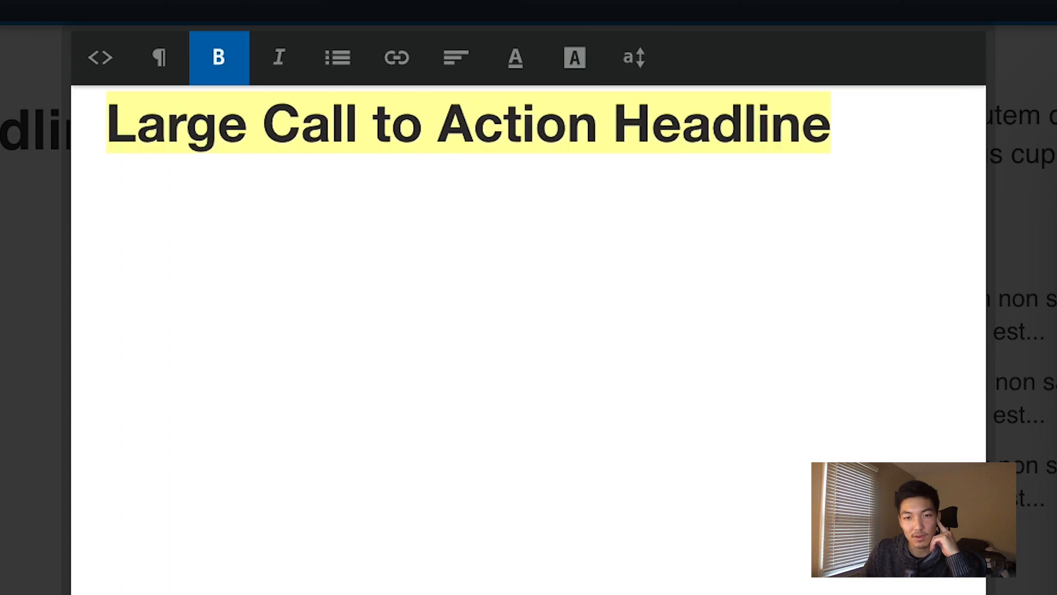
Copy Font Awesome's regular address-book icon code, insert it before the <strong> tag in the ClickFunnels text block's HTML, and update
left_click(109, 120)
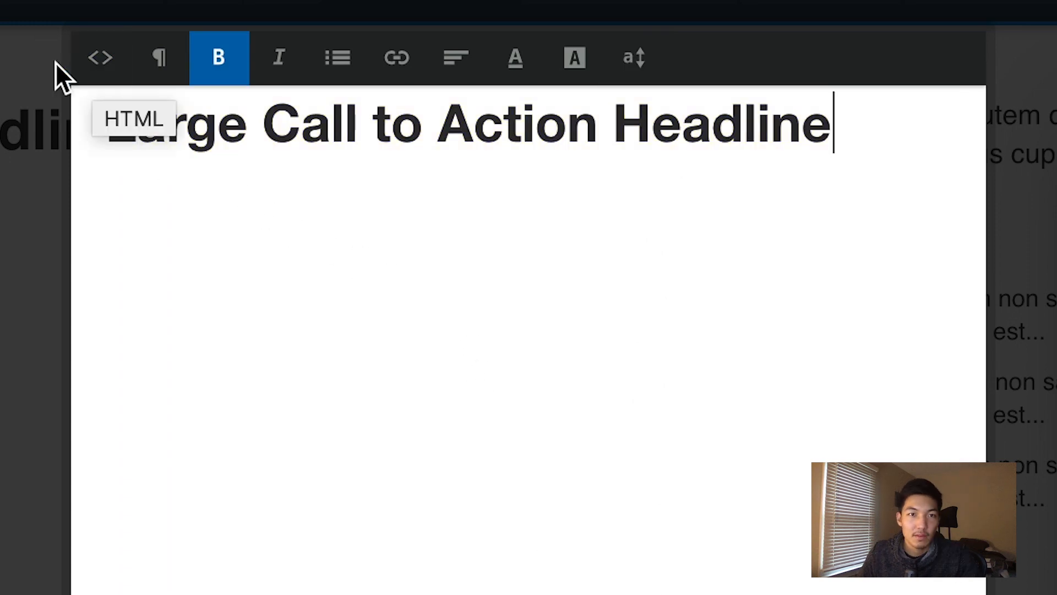
left_click(99, 69)
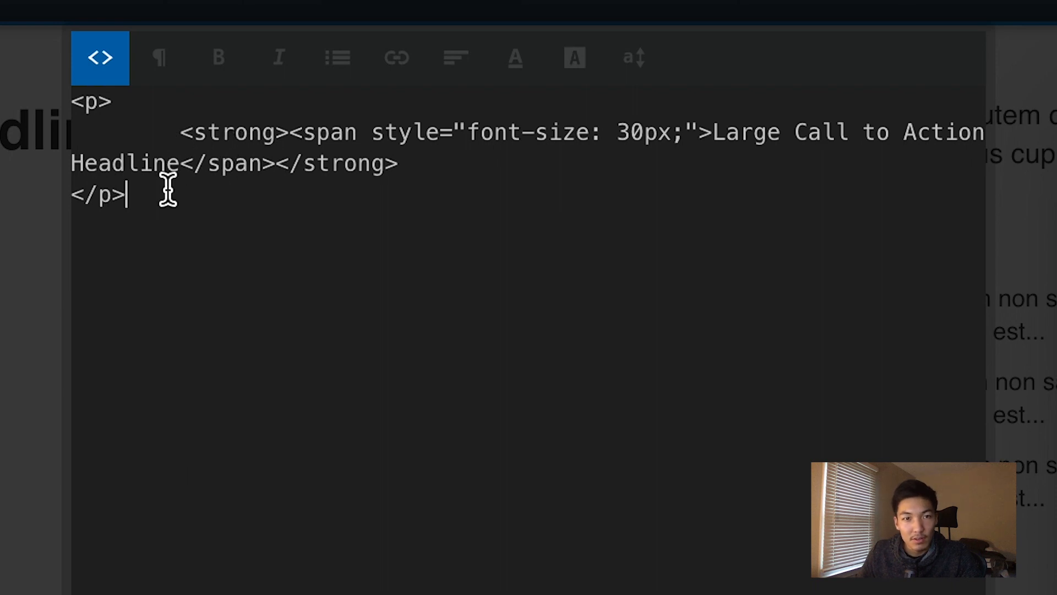
left_click_drag(179, 132, 300, 137)
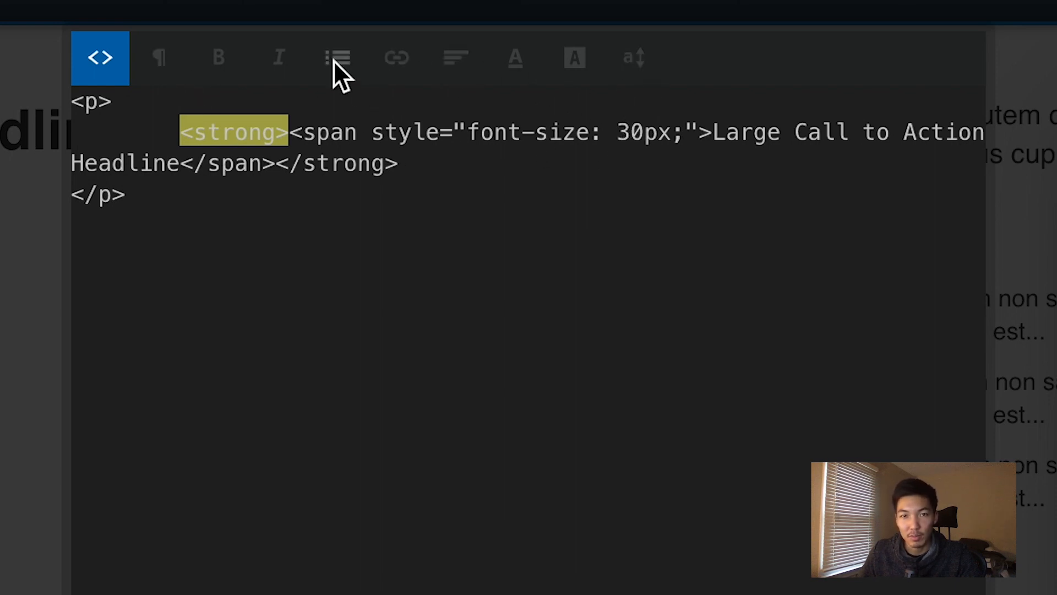
left_click_drag(711, 133, 179, 165)
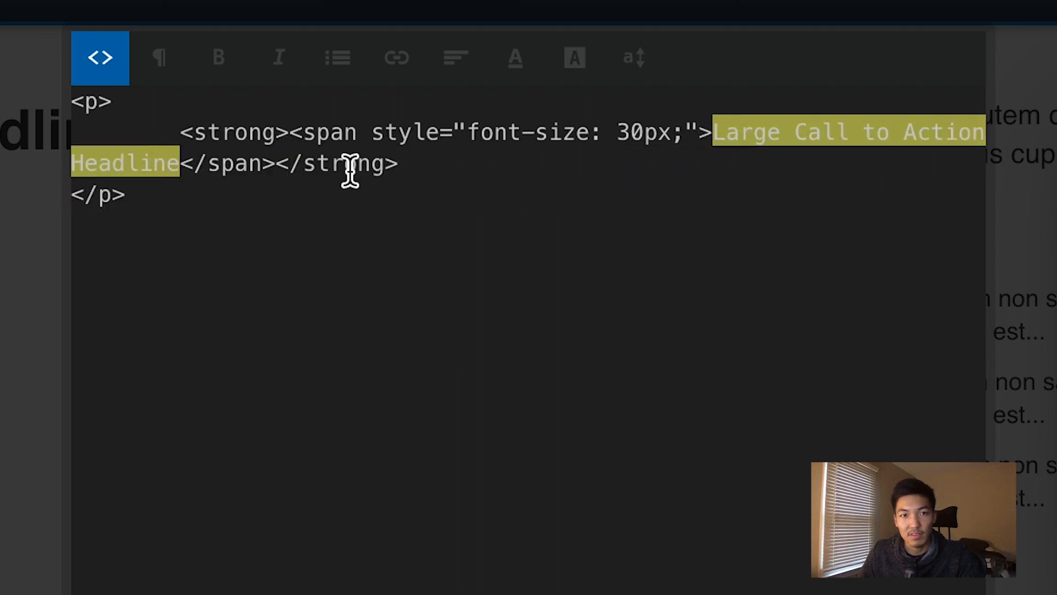
left_click(342, 165)
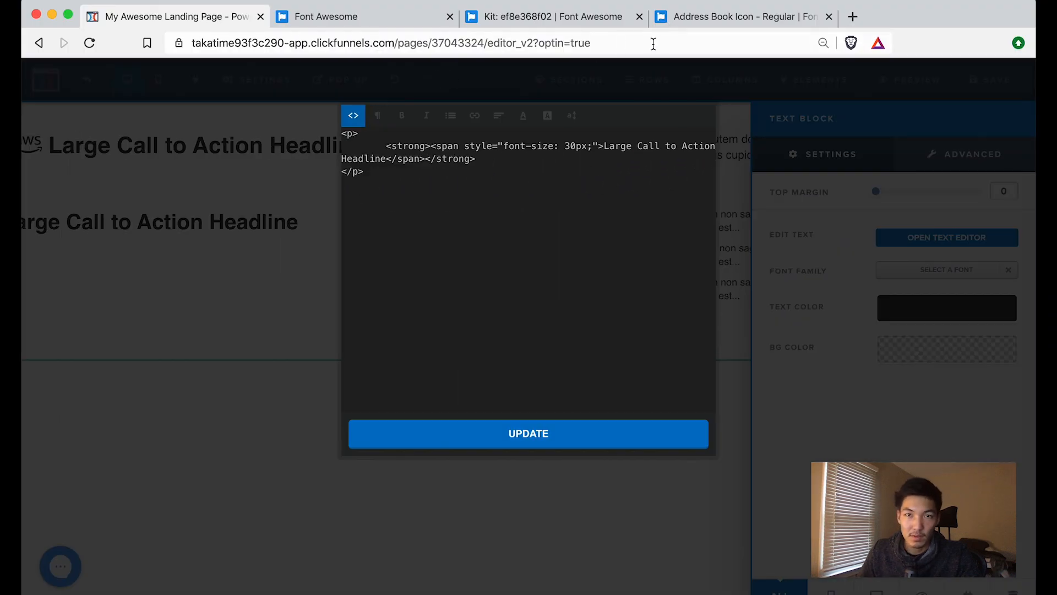
left_click(690, 26)
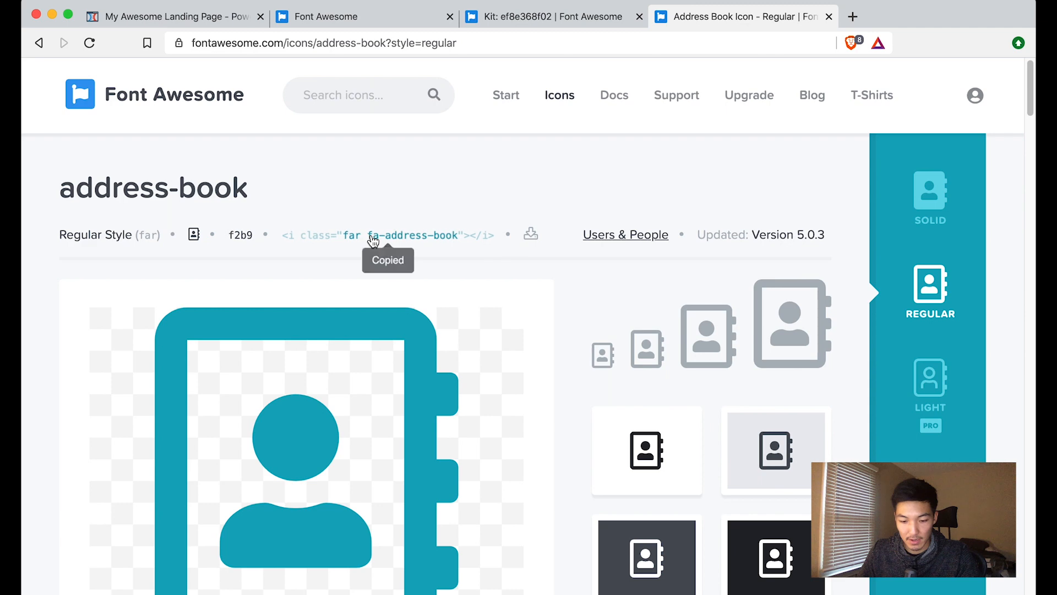
left_click(188, 18)
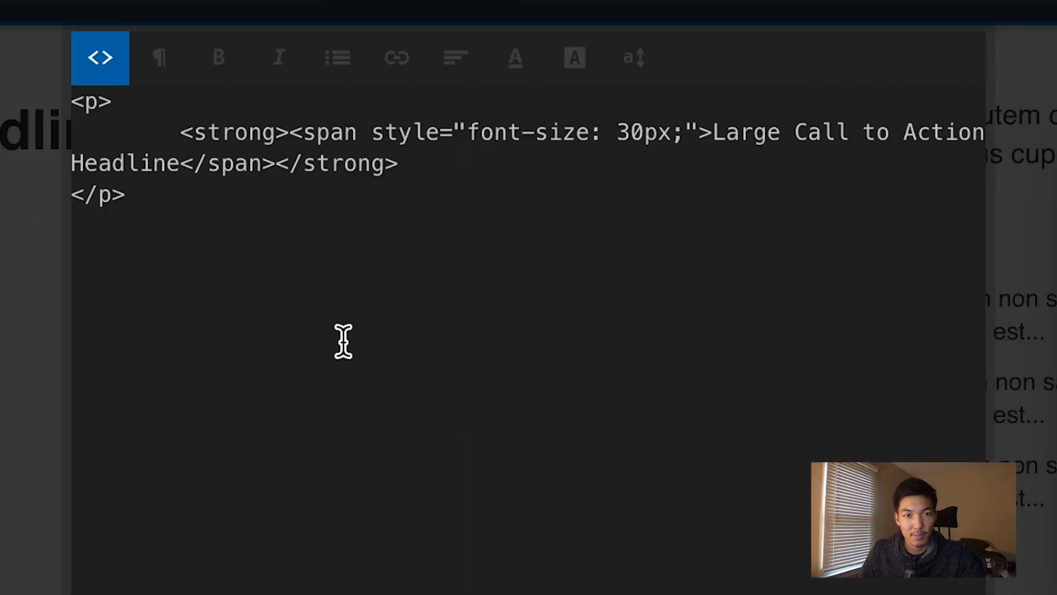
type("<i class=\"far fa-address-book\"></i>")
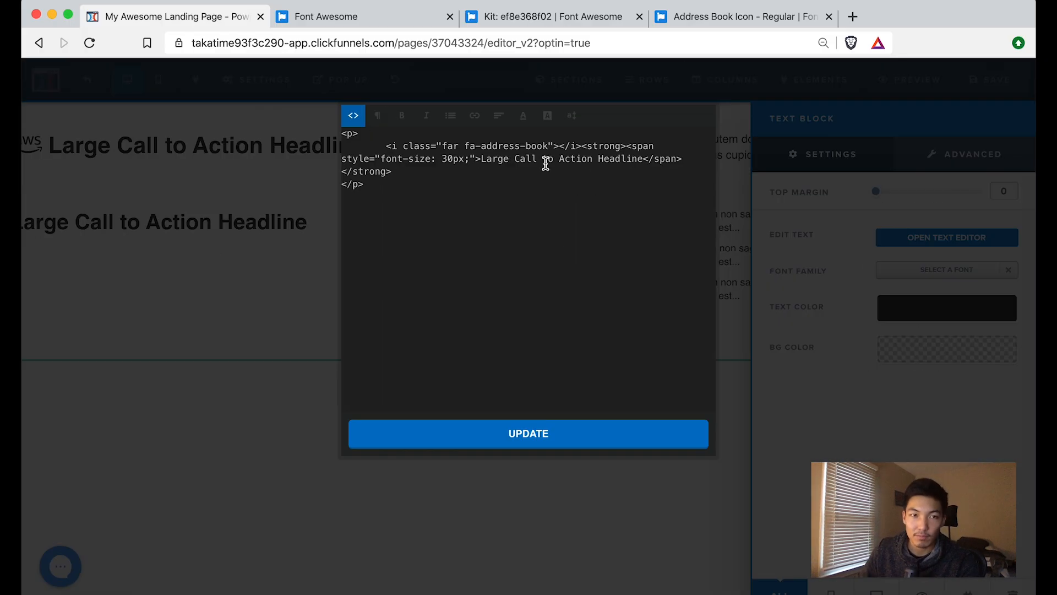
left_click(583, 443)
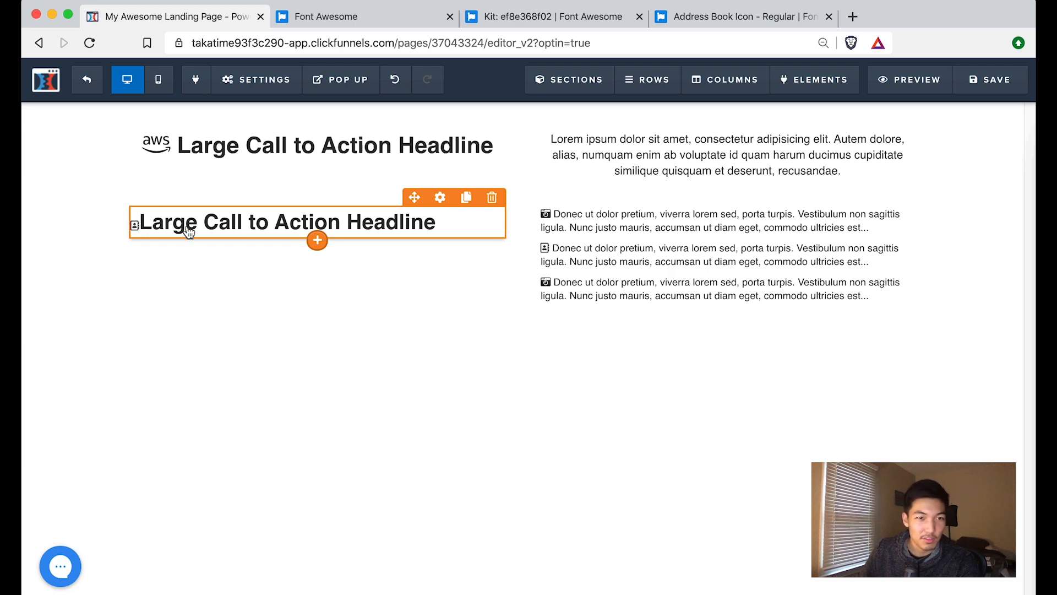
Reopen the new text block's HTML and add the size class fa-4x to the address-book icon
left_click(188, 230)
left_click(983, 246)
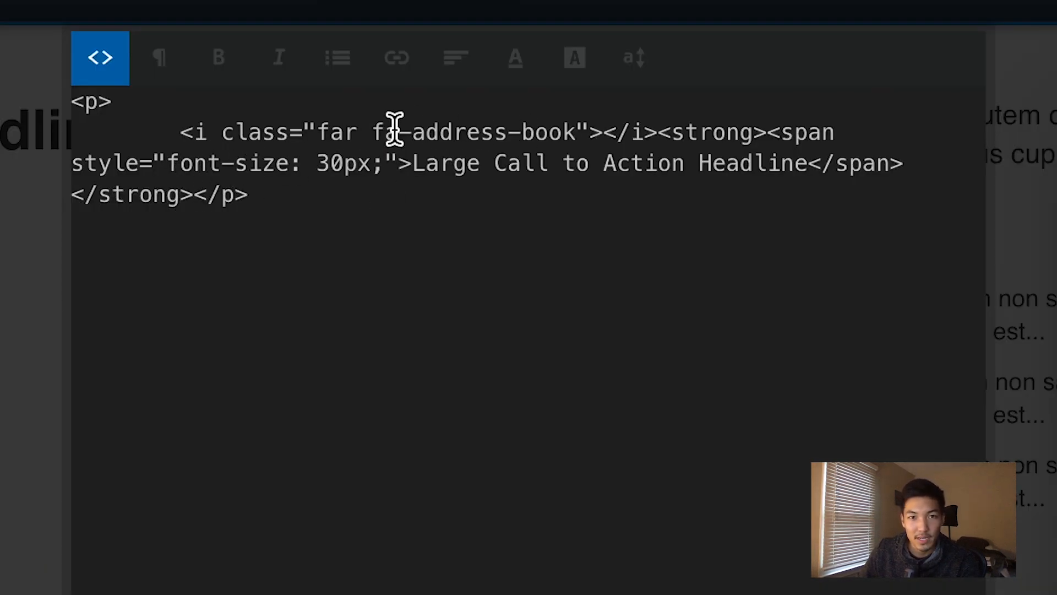
left_click(576, 133)
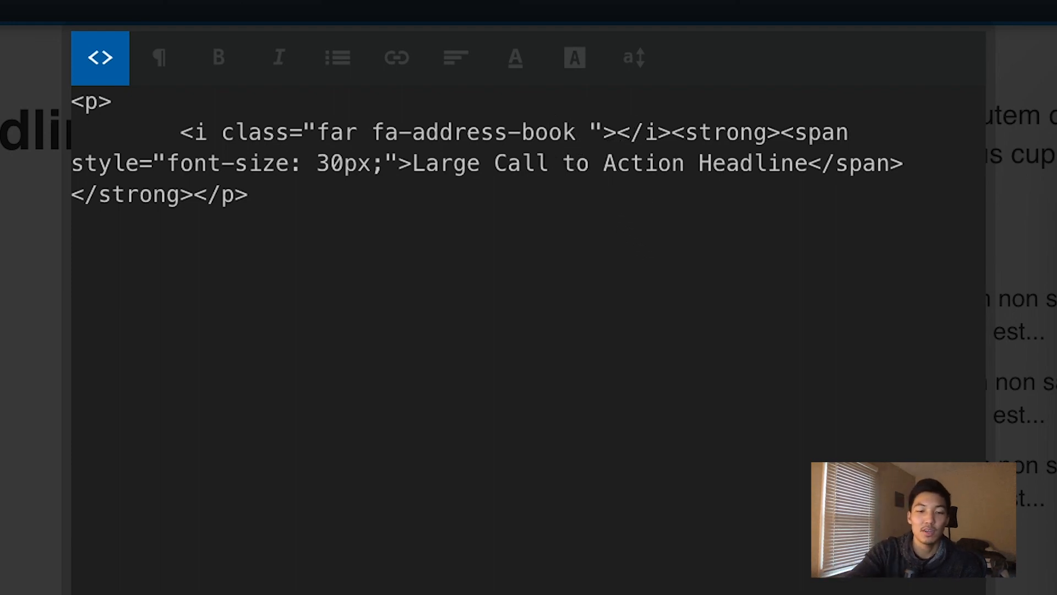
type("fa-=")
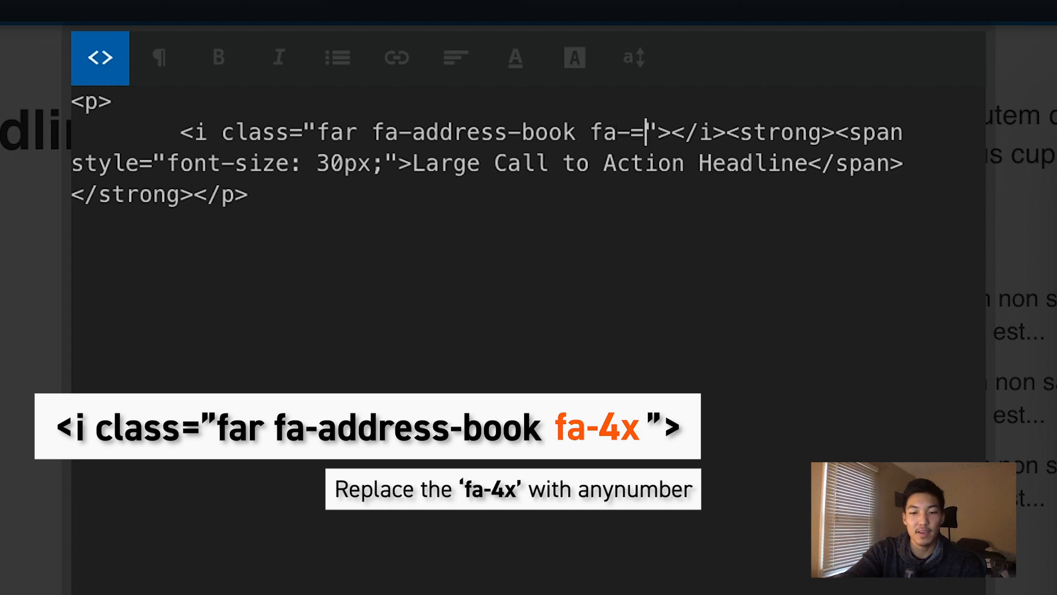
key("BackSpace")
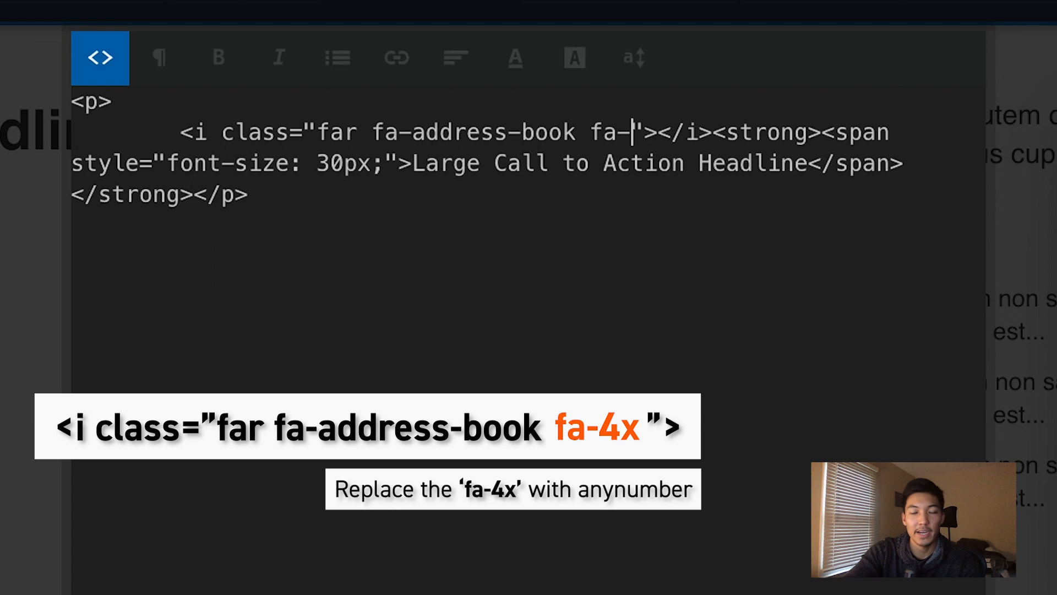
type("4z")
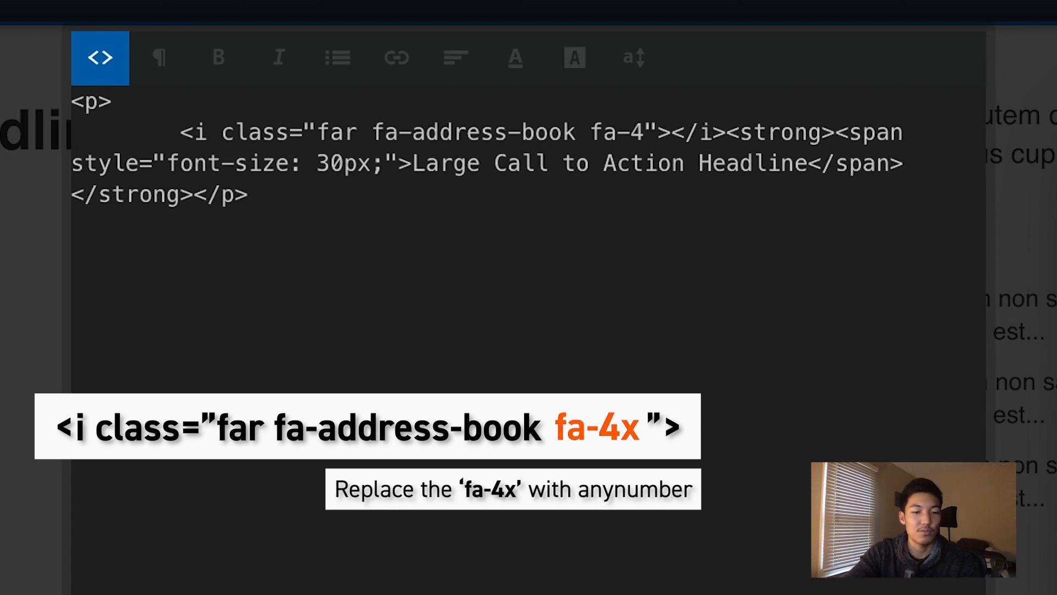
key("BackSpace")
type("x")
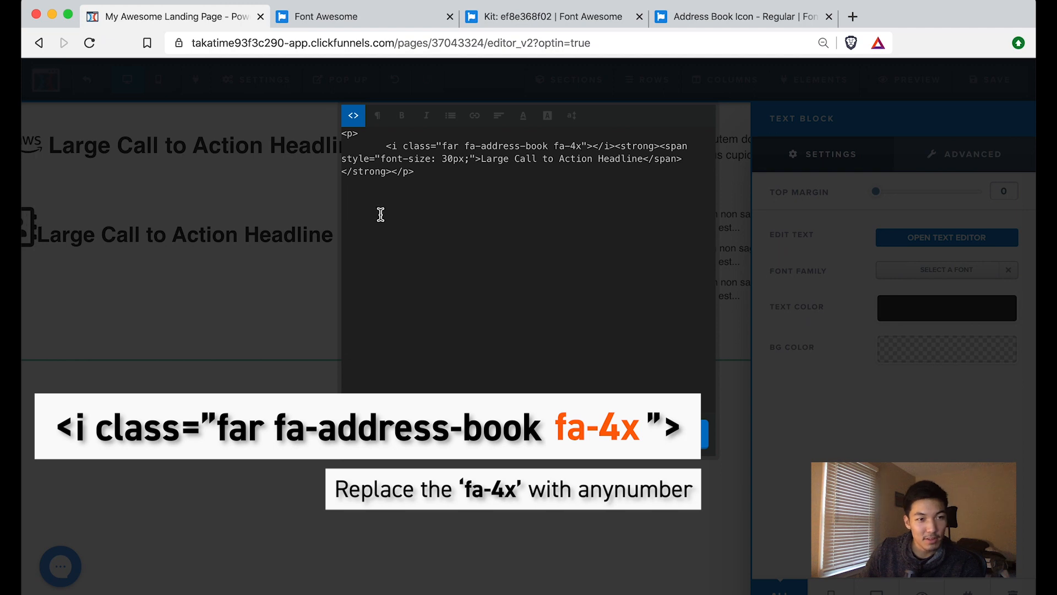
Change the address-book icon's size class to fa-2x and update the text block
key("Left")
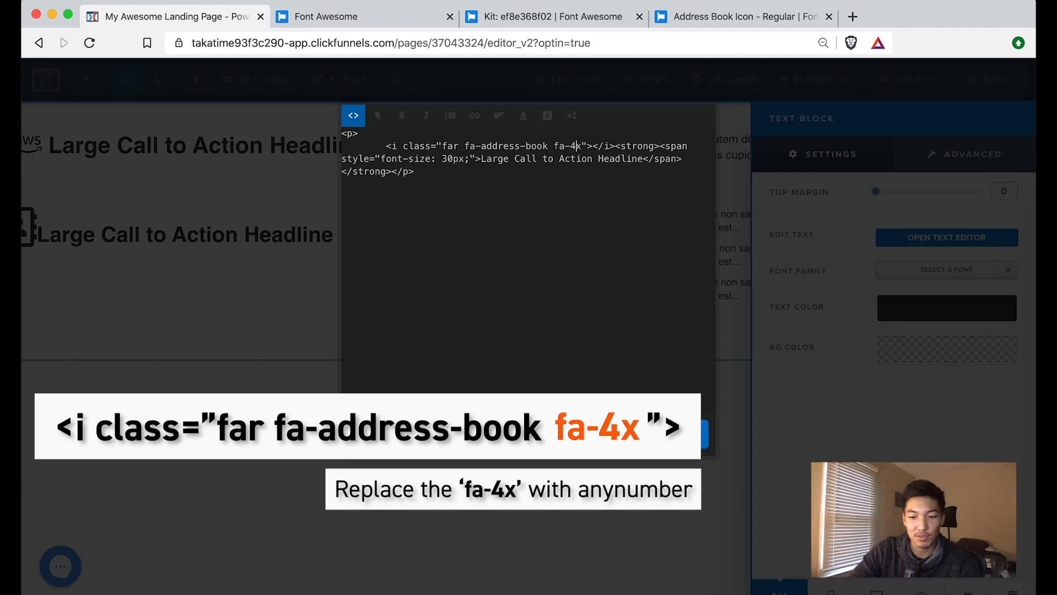
key("BackSpace")
type("3")
key("BackSpace")
type("2")
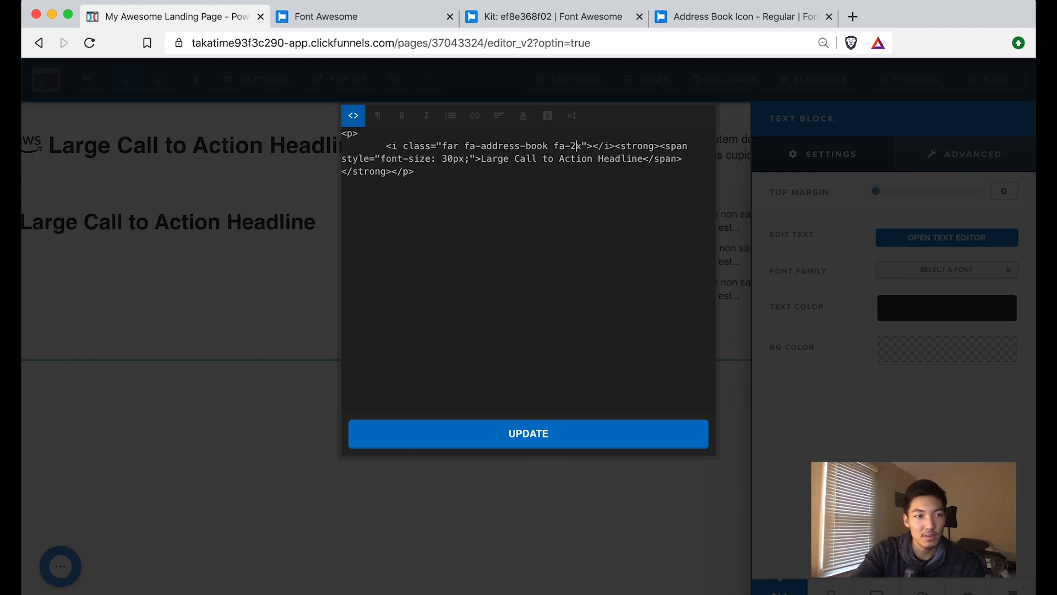
left_click(398, 421)
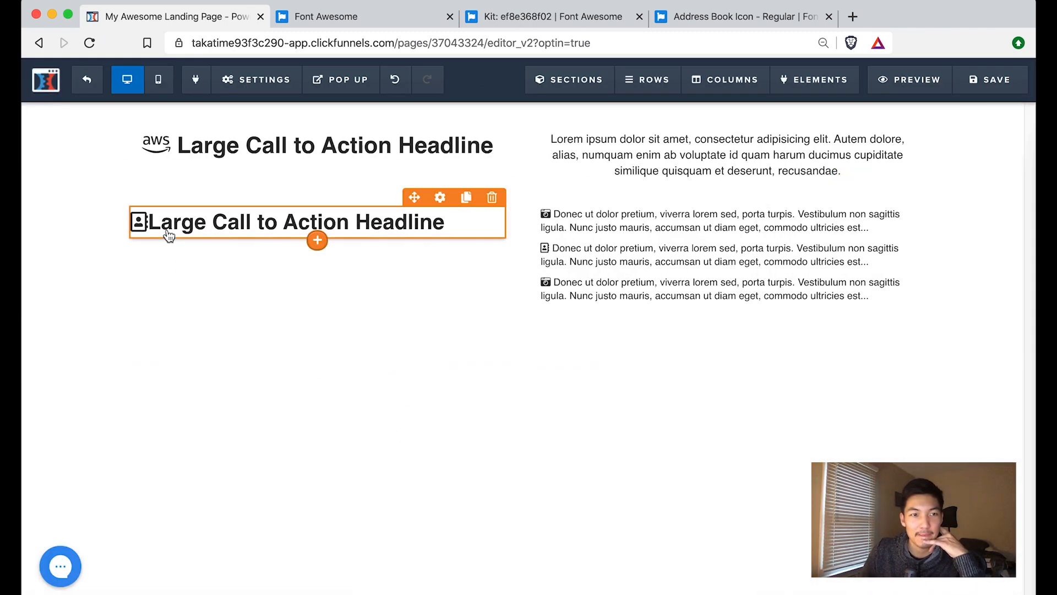
Add a space before the text "Large Call to Action Headline" in the lower text block's HTML and update it
left_click(279, 235)
left_click(279, 234)
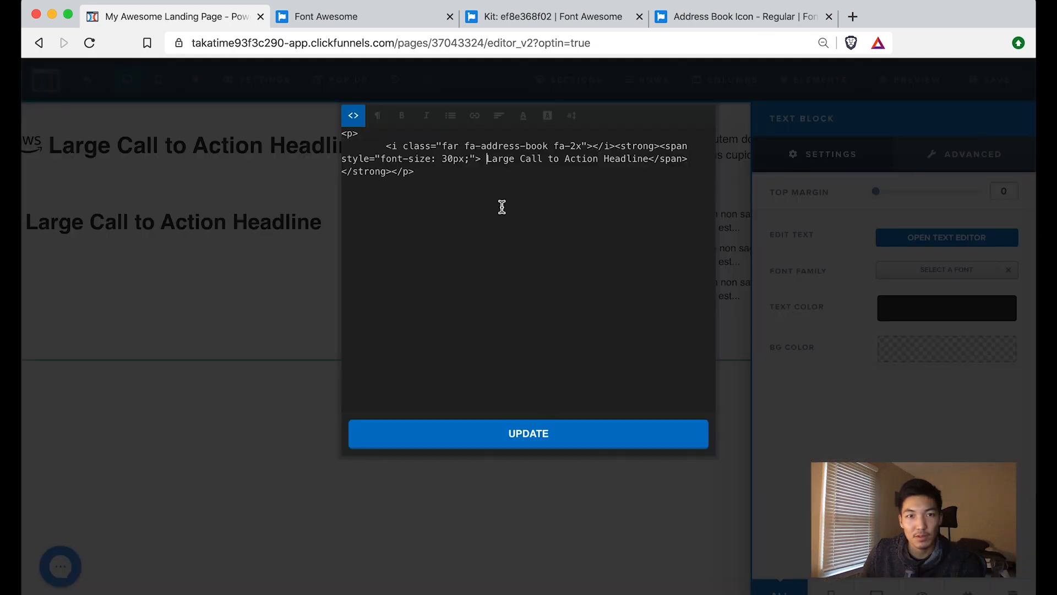
left_click(552, 428)
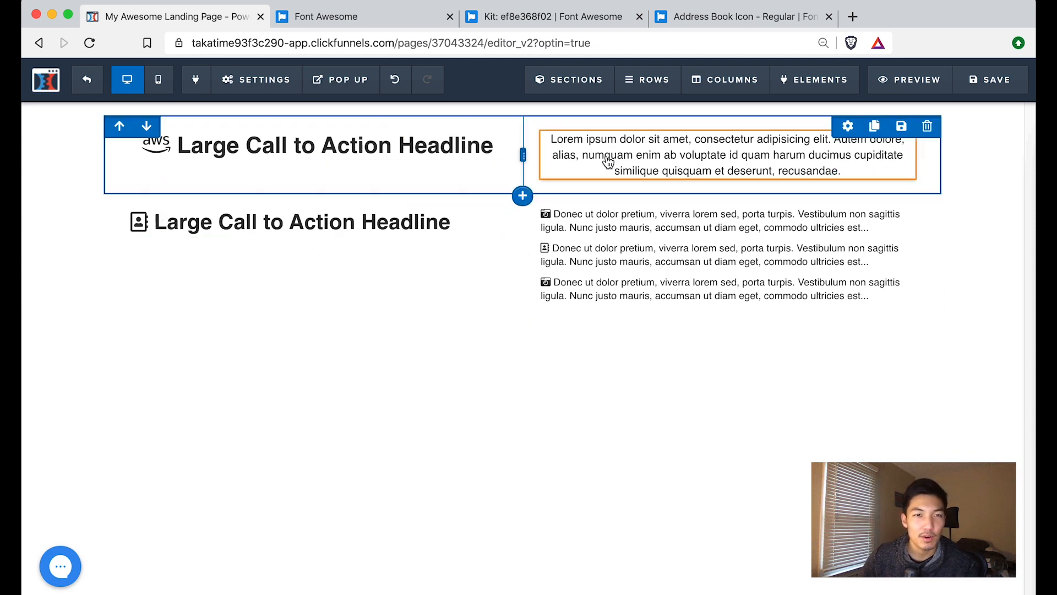
Check the icon picker setting in the advanced styles of the headline with the AWS icon
left_click(899, 172)
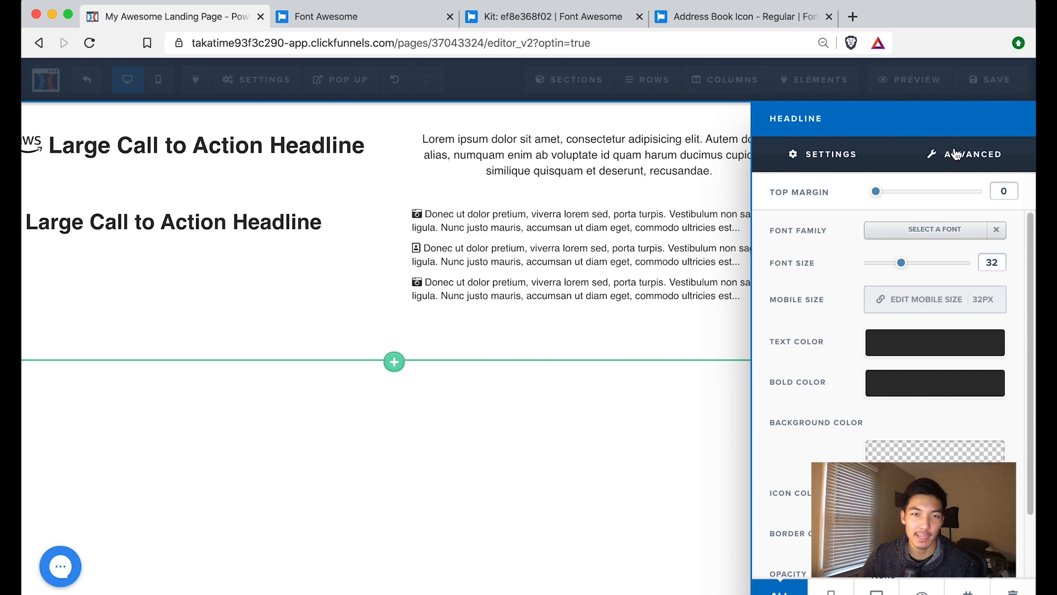
left_click(925, 165)
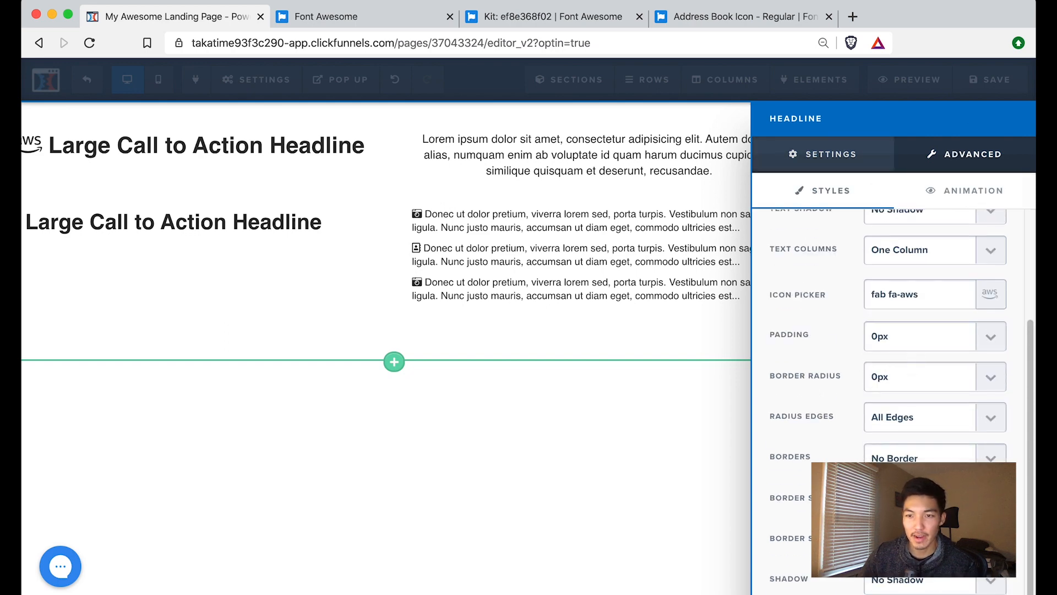
scroll(907, 419, "up", 4)
scroll(908, 380, "down", 4)
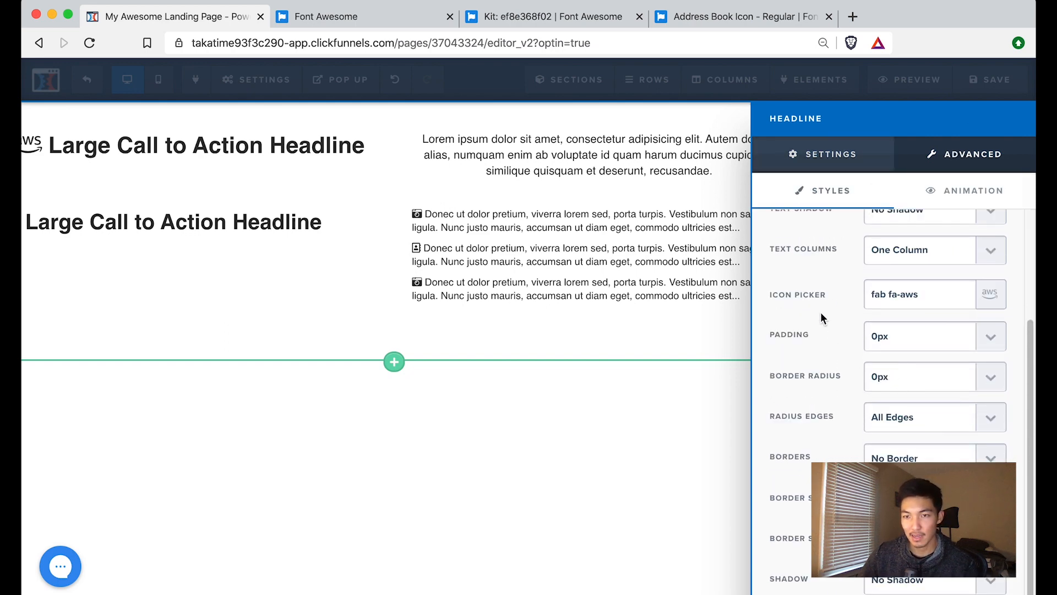
left_click(621, 308)
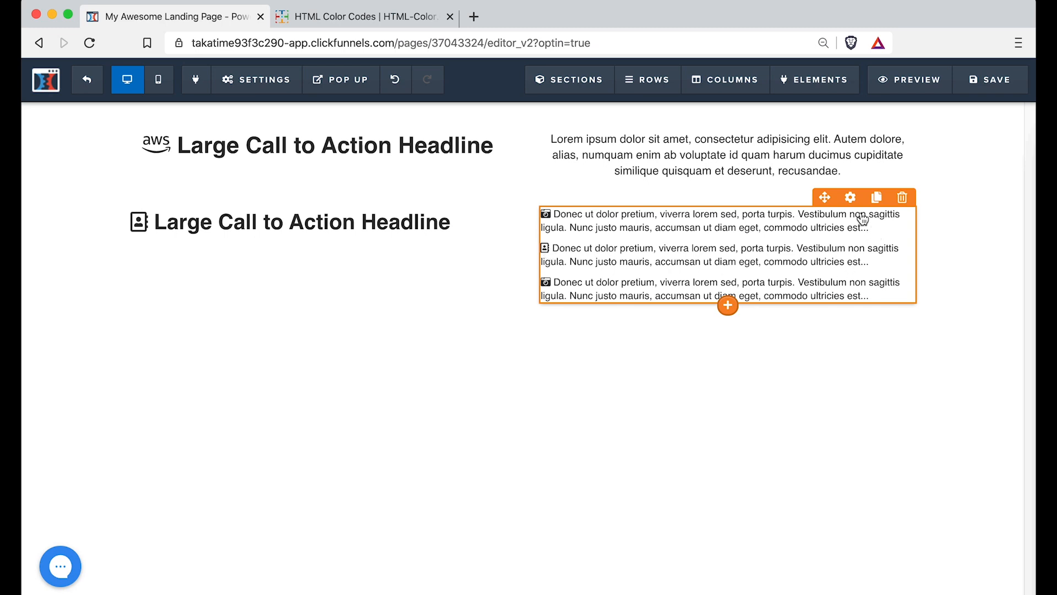
Open the three-paragraph text block's HTML and add style="color:#5D97D1;" to the first camera-retro icon
left_click(851, 199)
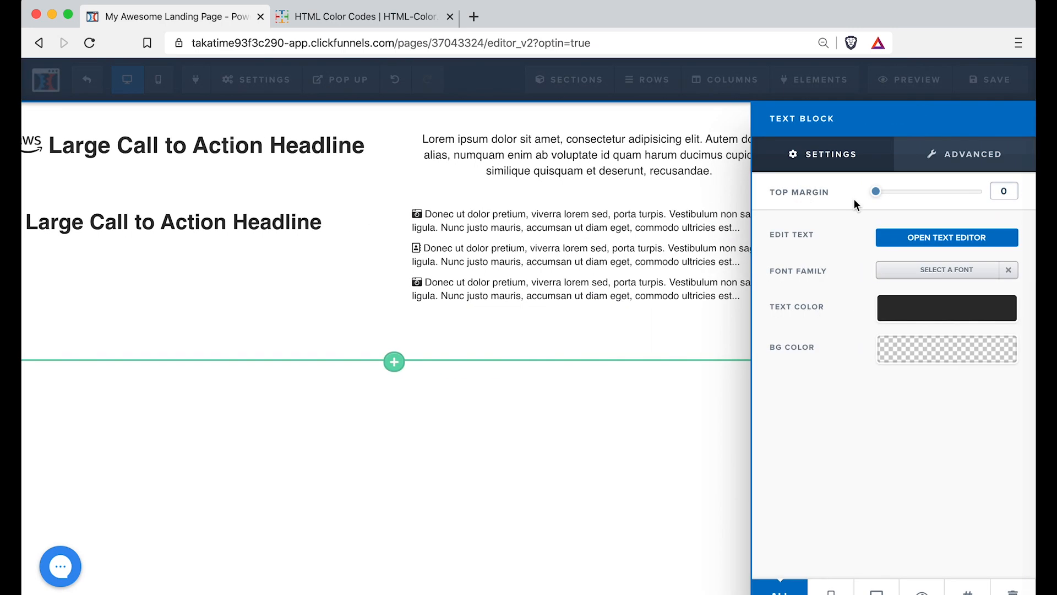
left_click(910, 238)
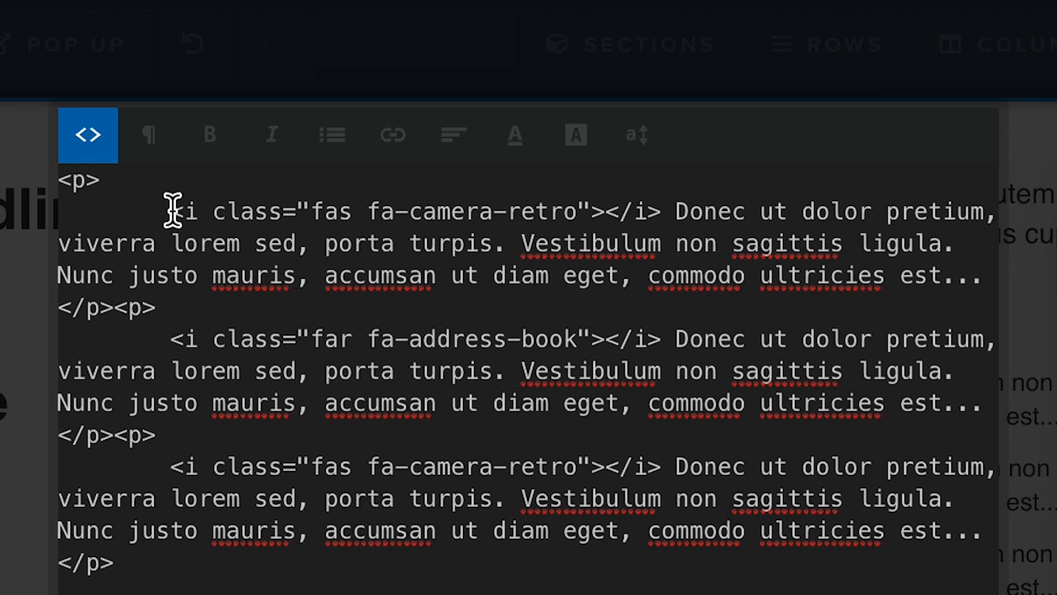
left_click_drag(173, 210, 286, 208)
left_click(289, 208)
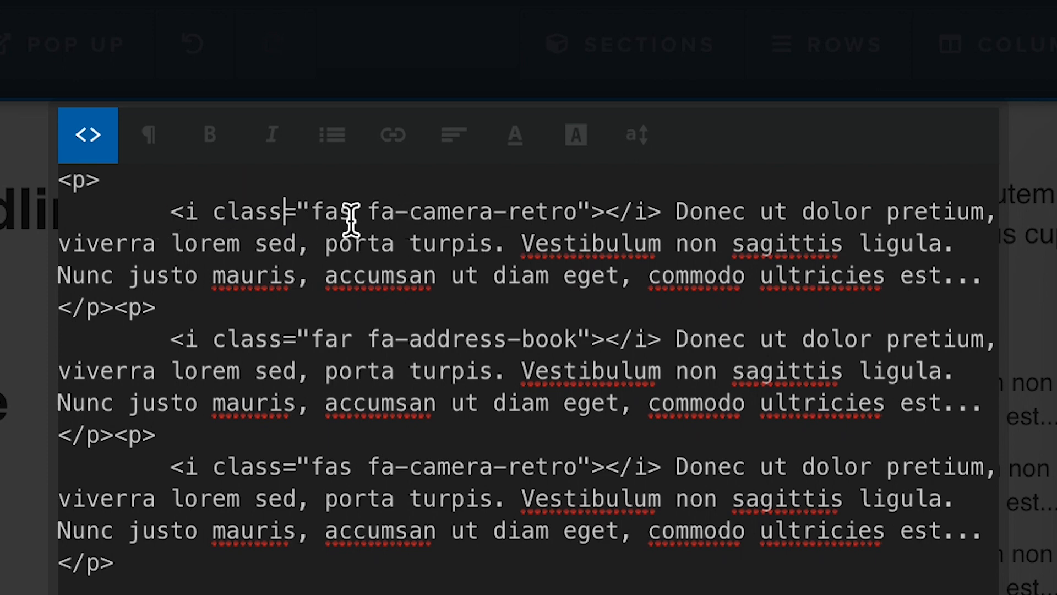
left_click(588, 204)
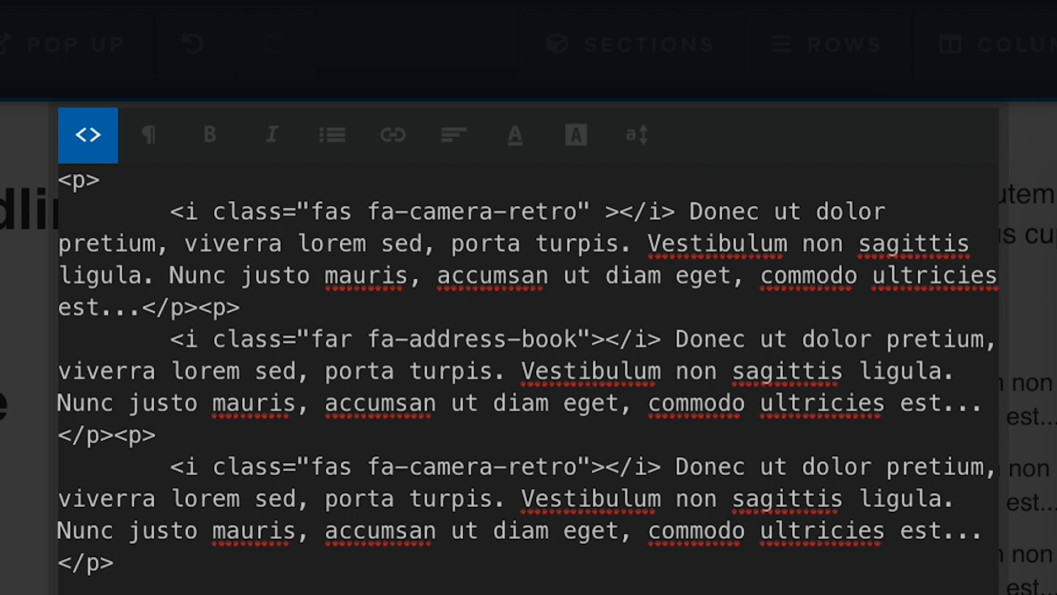
type("style=\"color:#5D97D1;\"")
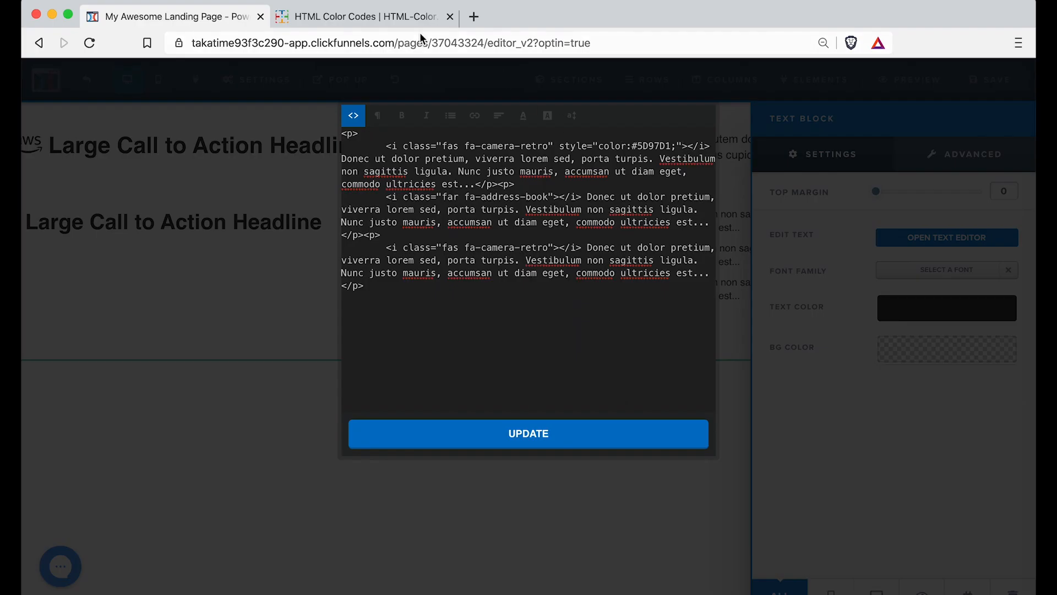
Switch to the HTML color codes site, pick the green #10ad14, and copy its hex code
left_click(422, 21)
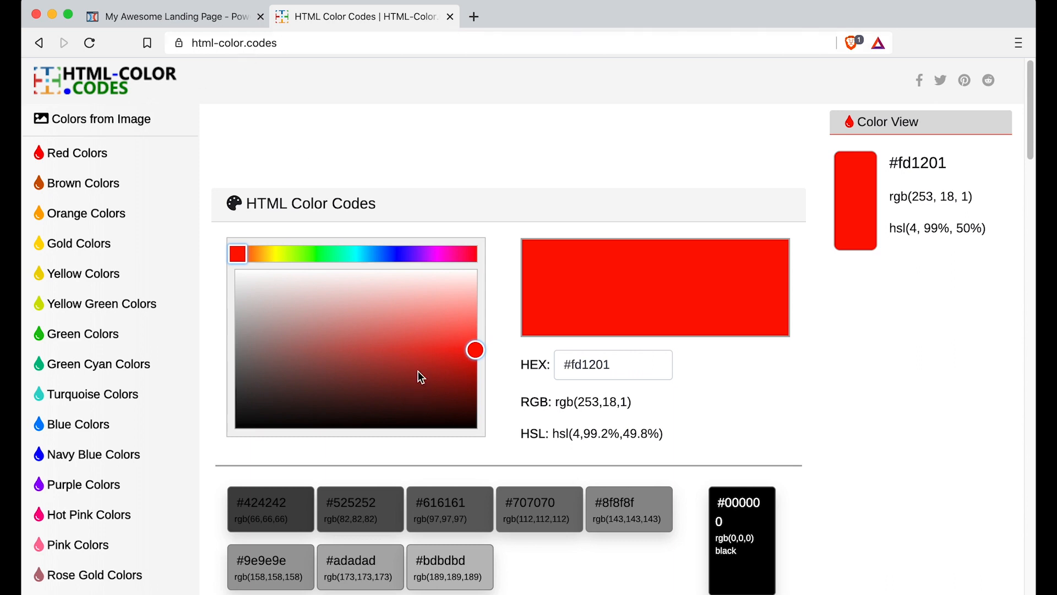
left_click(320, 254)
left_click_drag(408, 309, 437, 370)
left_click_drag(627, 364, 556, 366)
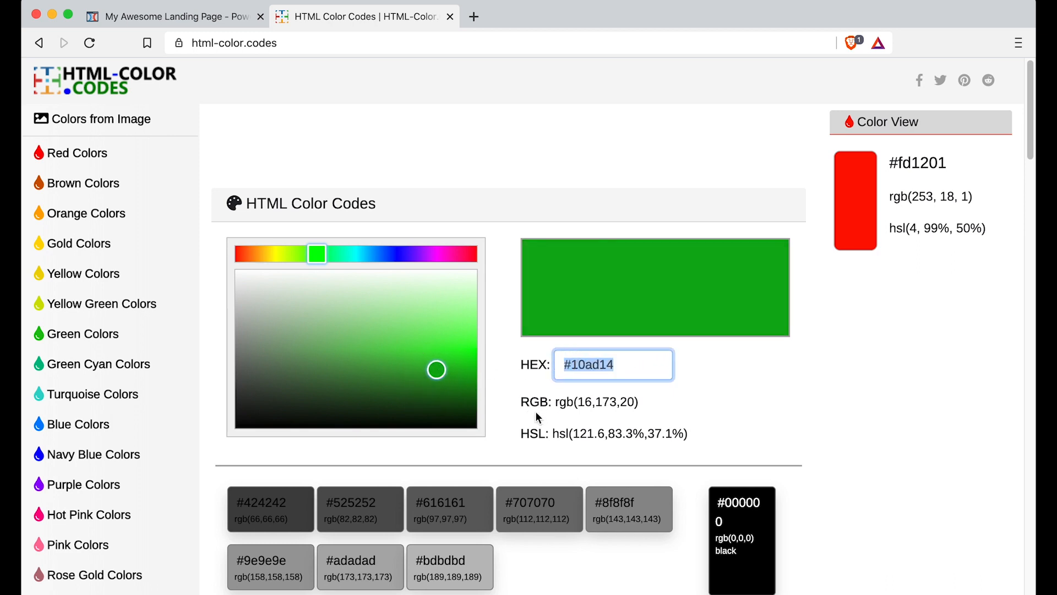
key("super+c")
Return to the ClickFunnels editor and replace the first camera-retro icon's color value with #10ad14
left_click(211, 19)
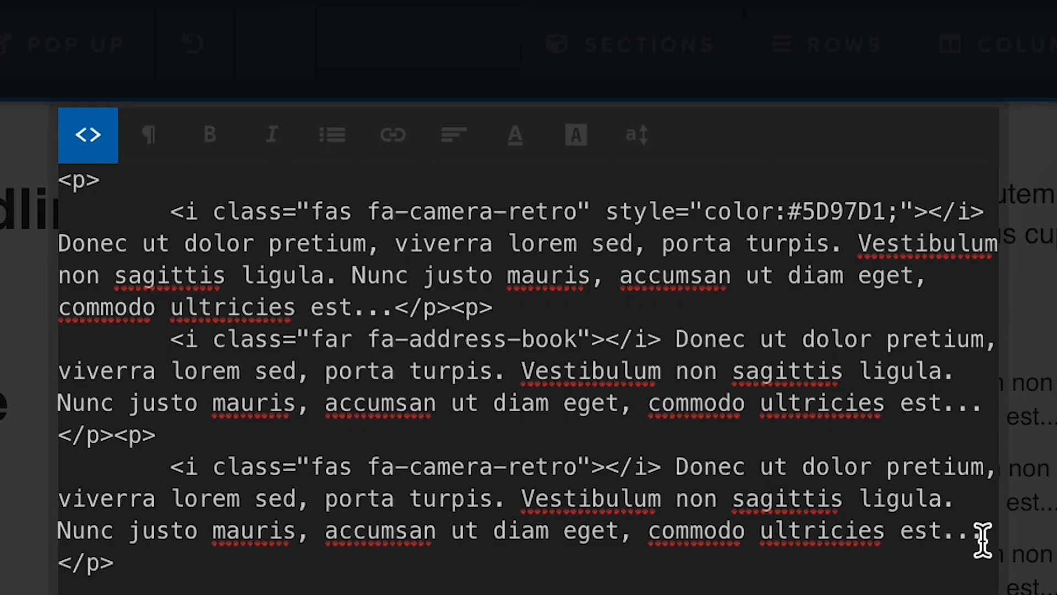
left_click_drag(789, 211, 887, 211)
key("super+v")
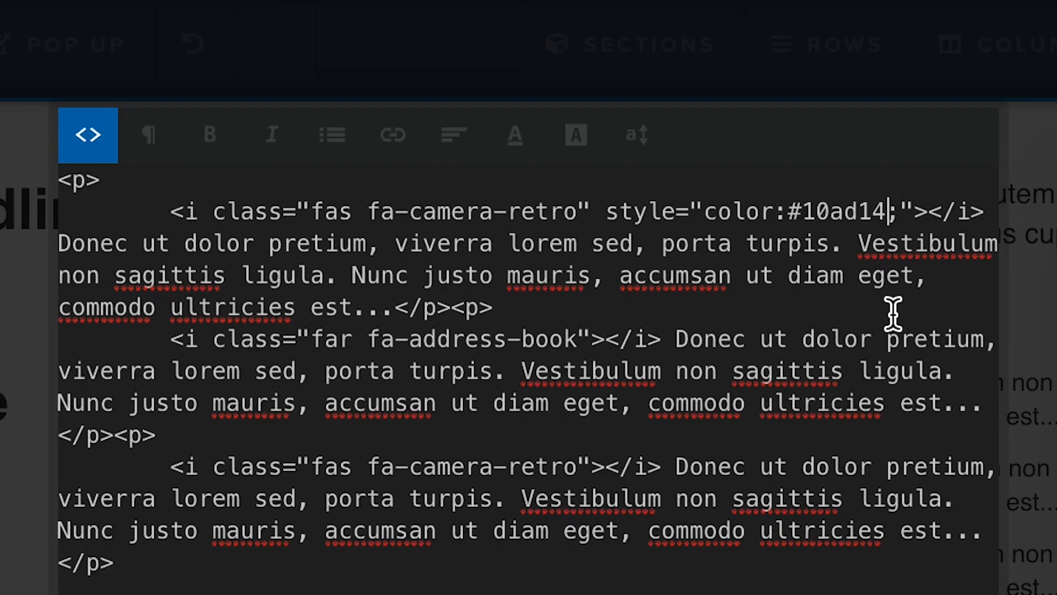
left_click(896, 593)
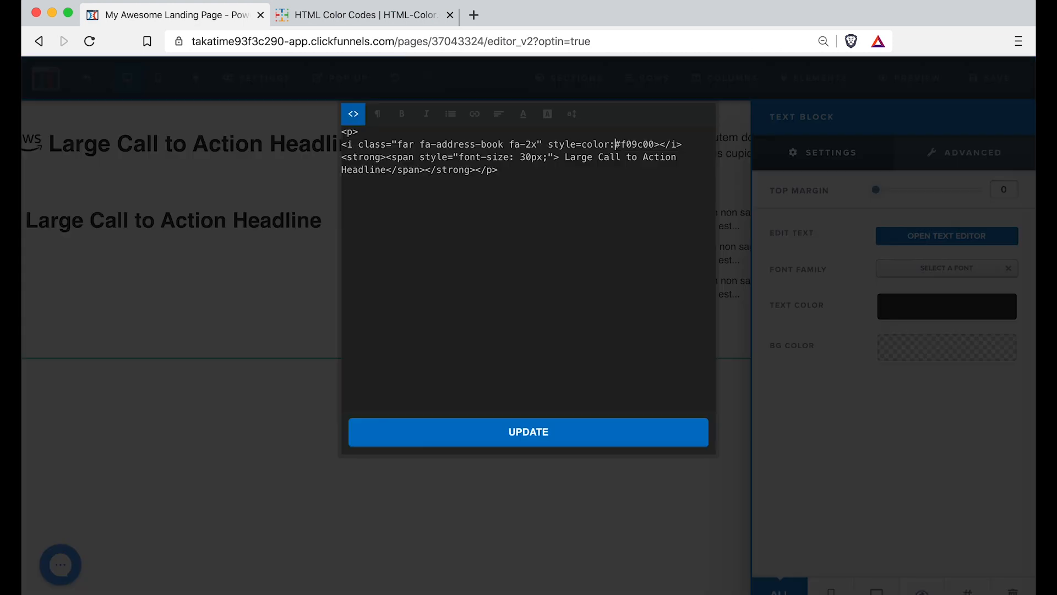
Correct the address-book icon's inline style to style="color:#f09c00;" with its missing quotes and semicolon, and update the text block
left_click(652, 144)
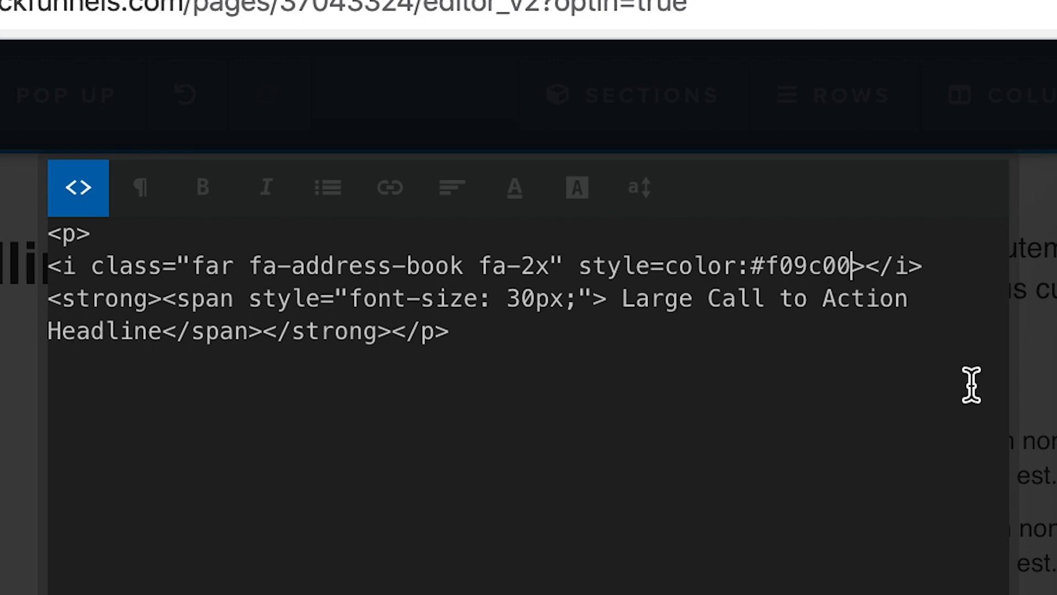
type(";'")
key("BackSpace")
type("\"")
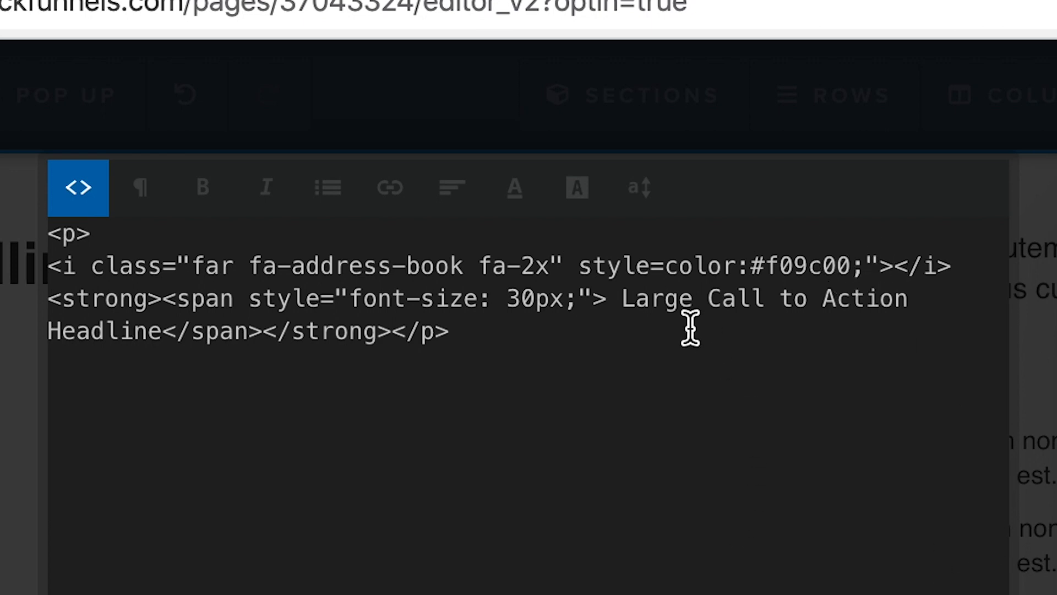
left_click(665, 264)
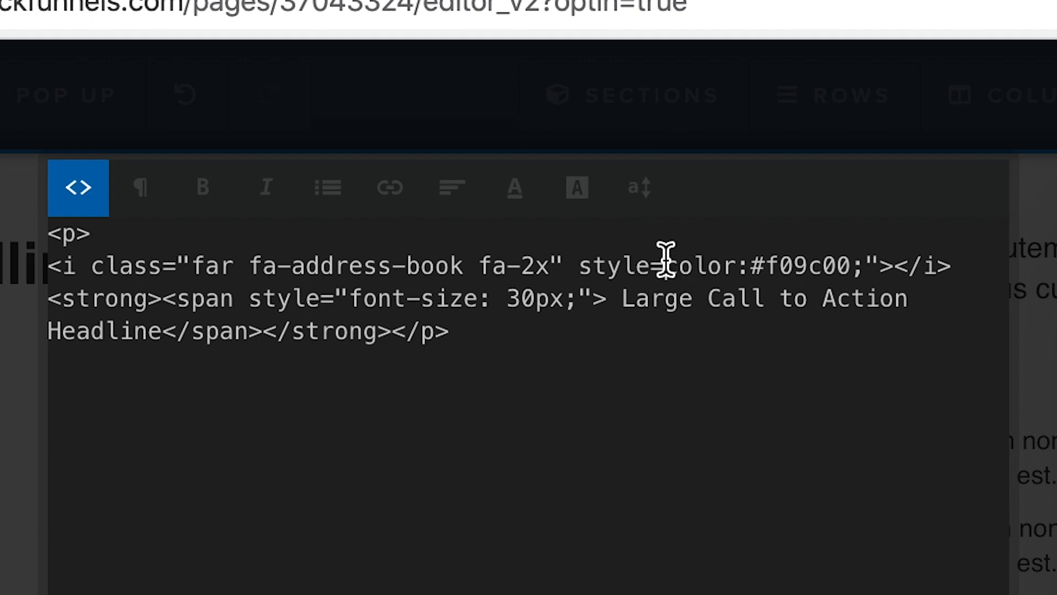
type("\"")
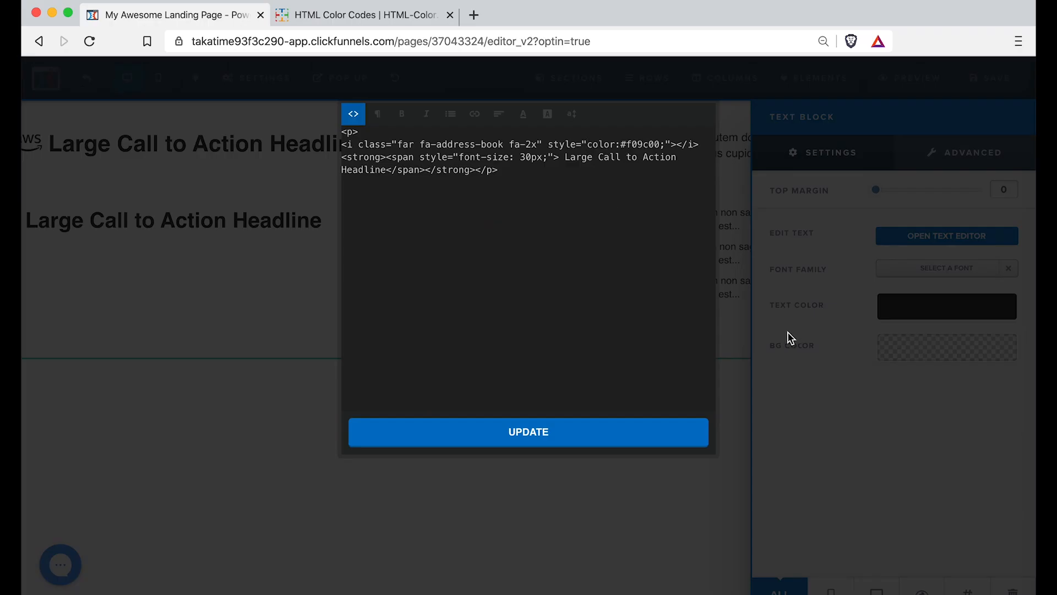
left_click(625, 432)
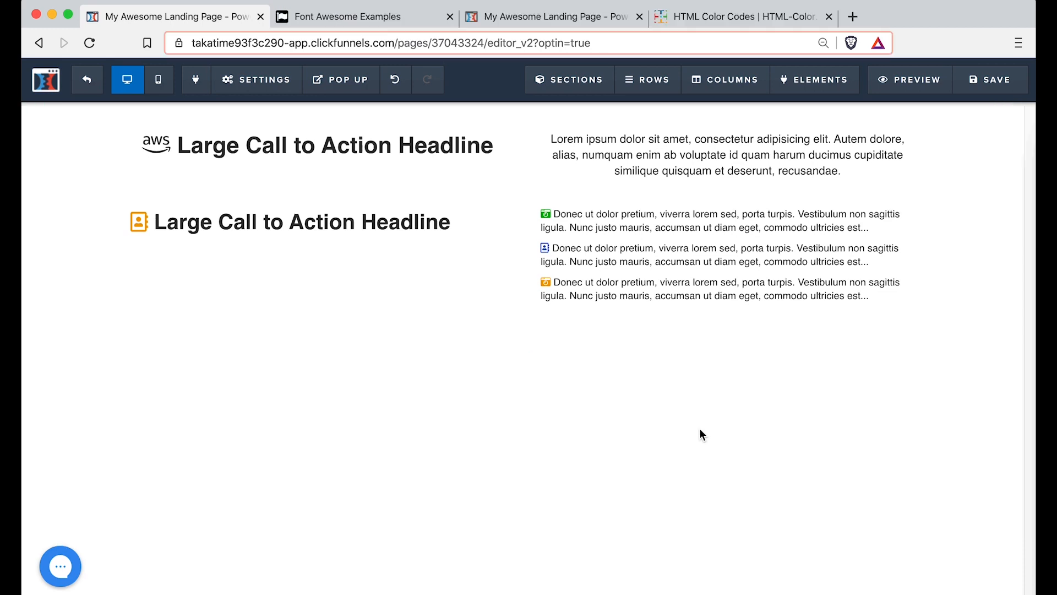
Switch to the Font Awesome 4.7.0 examples page and examine the sizing, list, and animated icon classes, including fa-spin
left_click(365, 16)
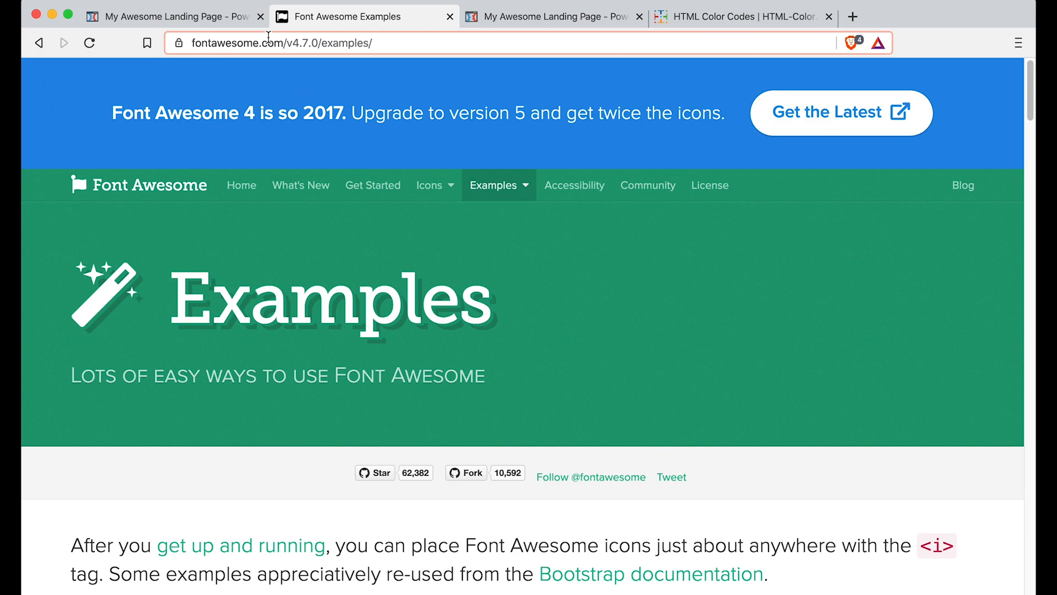
scroll(501, 187, "down", 8)
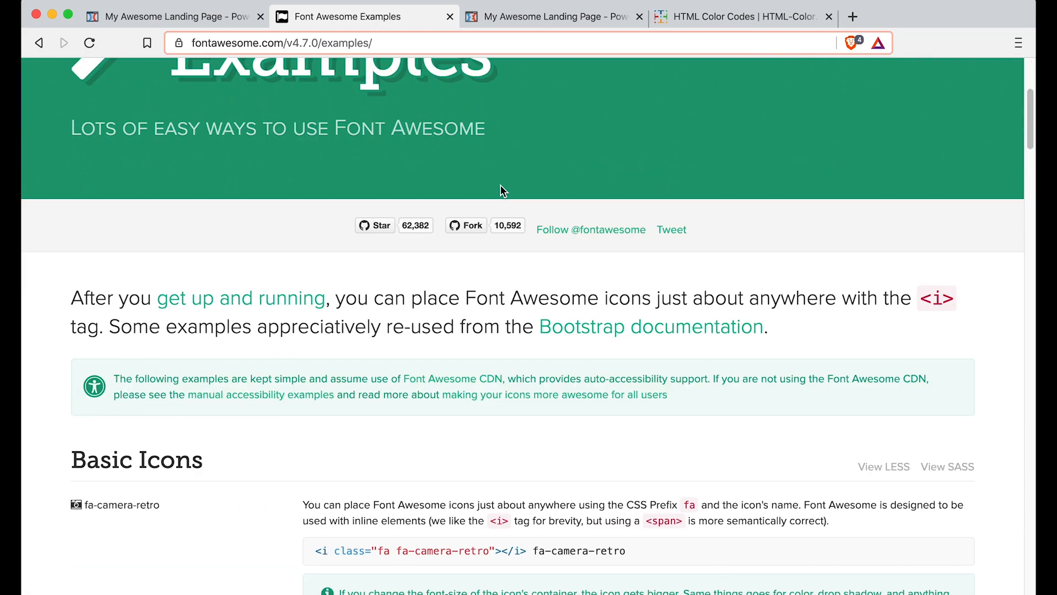
scroll(510, 197, "down", 6)
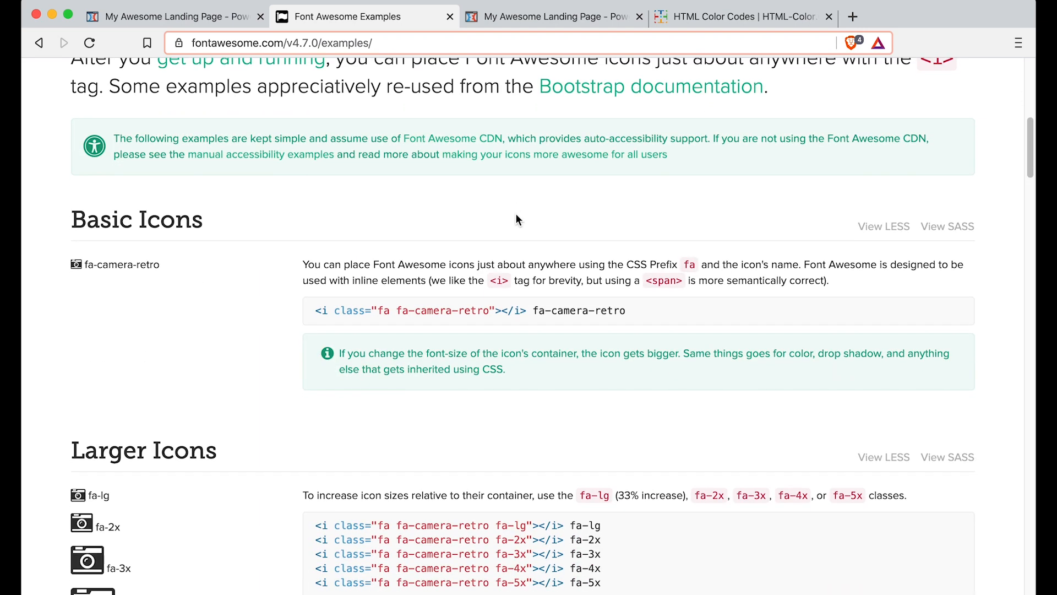
left_click_drag(499, 315, 507, 315)
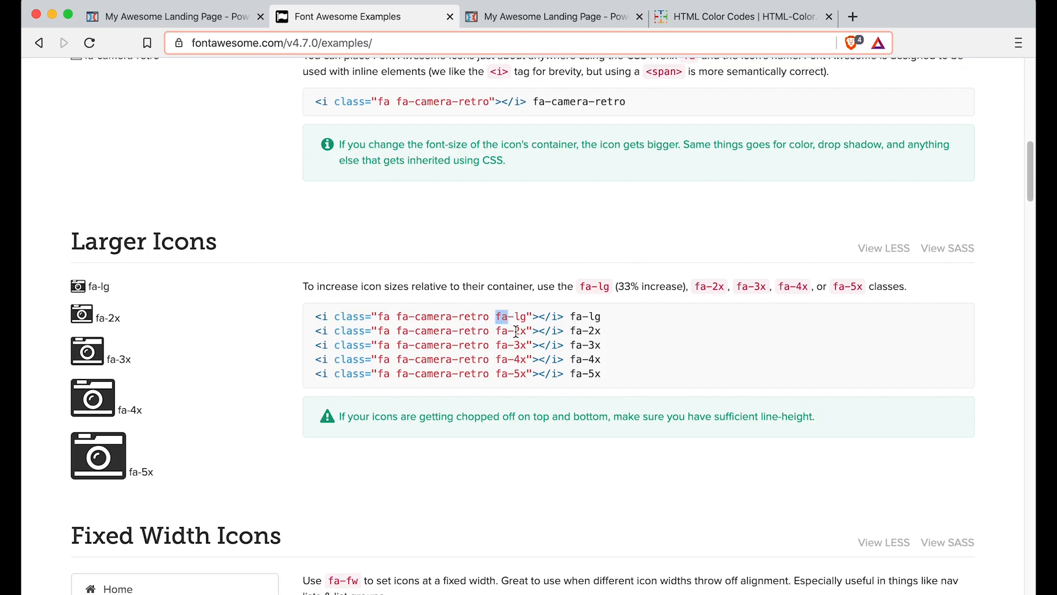
scroll(514, 363, "down", 4)
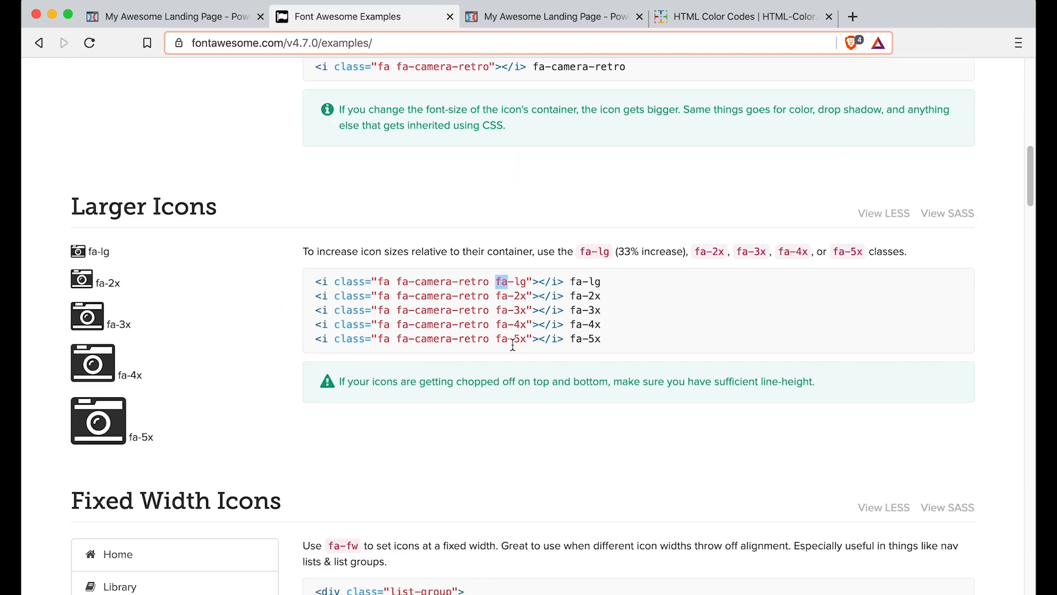
scroll(516, 364, "down", 7)
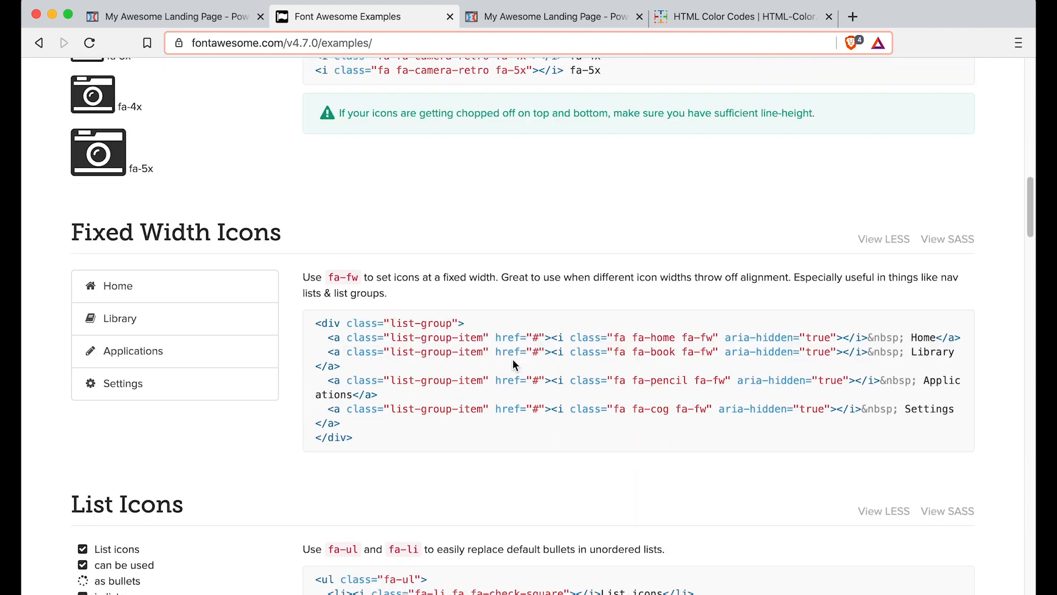
scroll(423, 380, "down", 7)
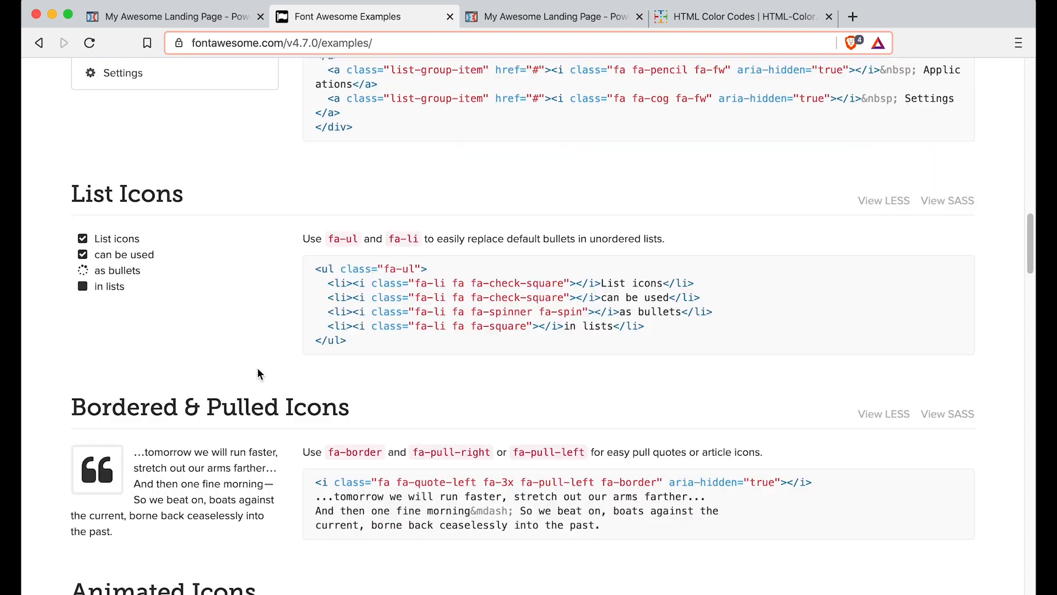
scroll(400, 396, "down", 2)
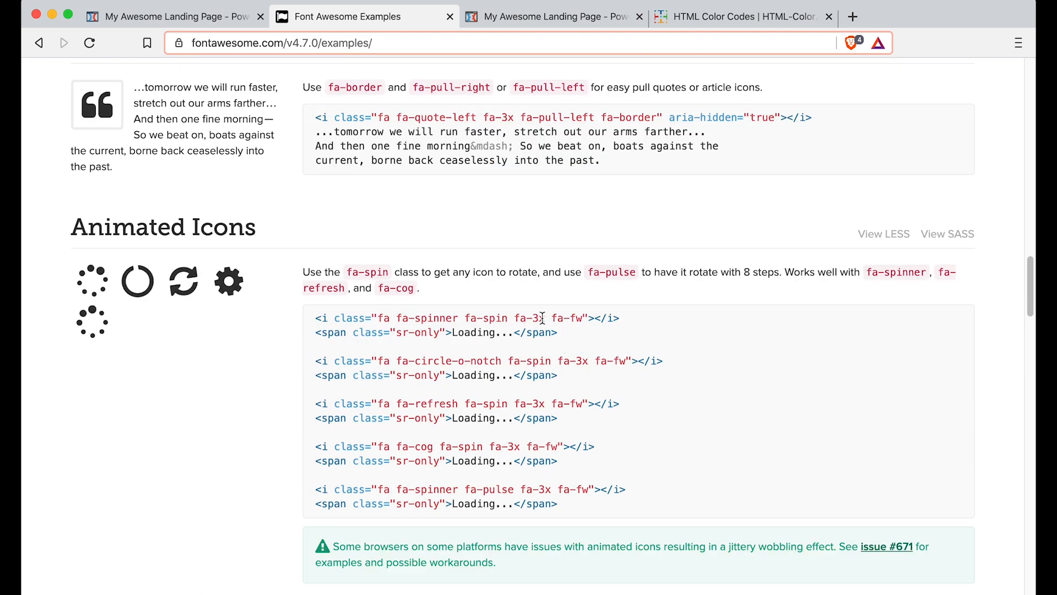
left_click_drag(465, 318, 505, 317)
left_click_drag(504, 317, 507, 318)
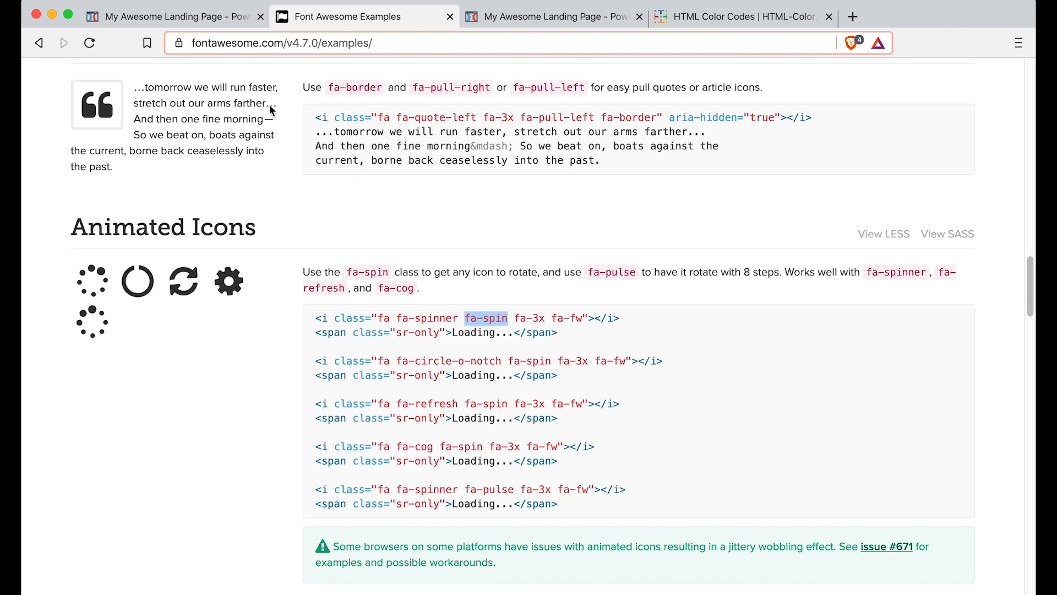
Return to the ClickFunnels editor, add the class fa-spin after fa-2x in the address-book icon's HTML, and update the text block
left_click(213, 17)
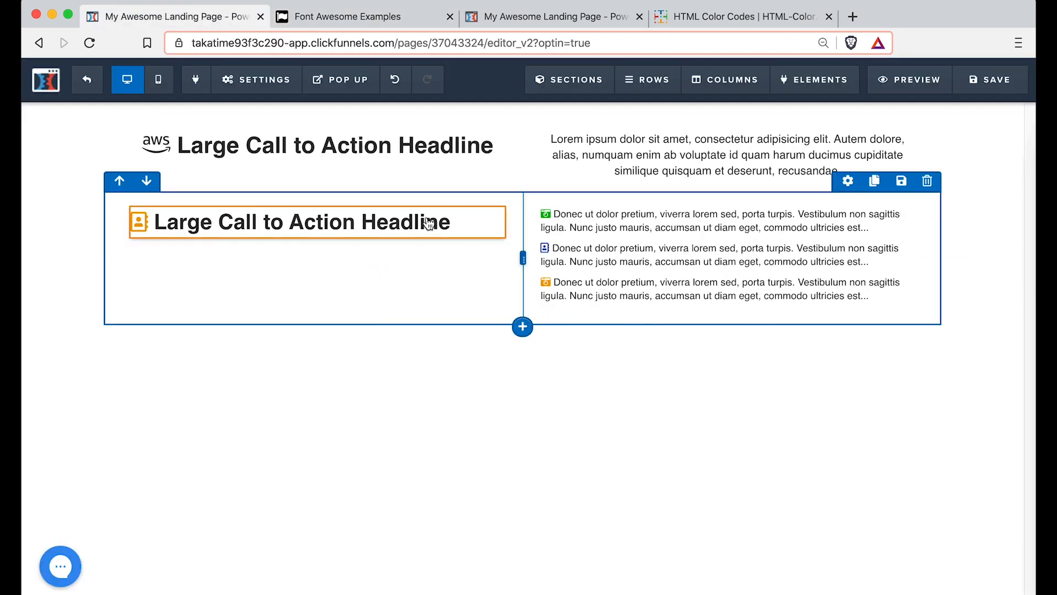
left_click(439, 199)
left_click(895, 240)
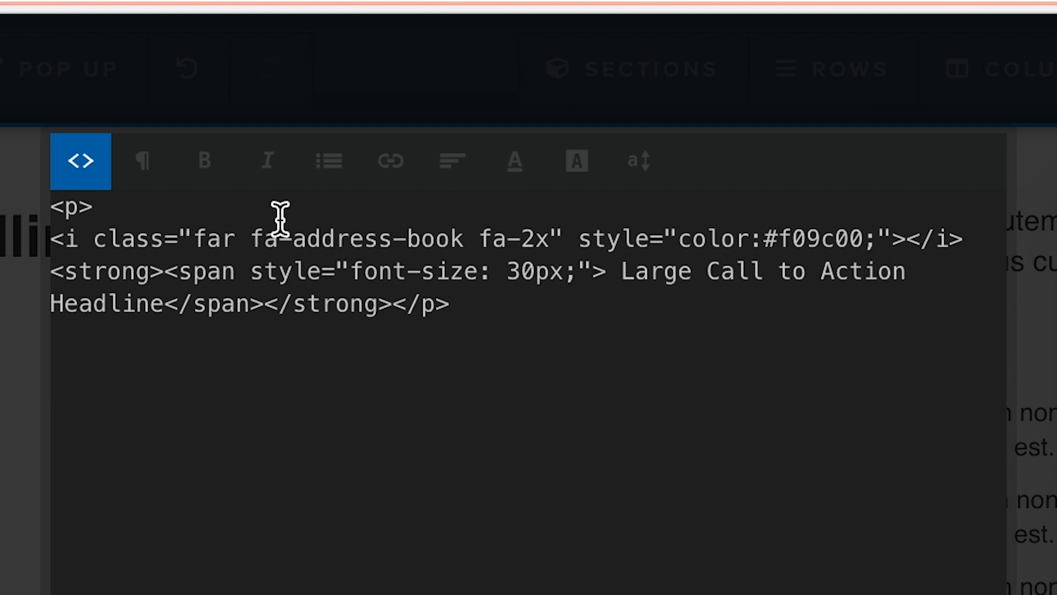
left_click(548, 238)
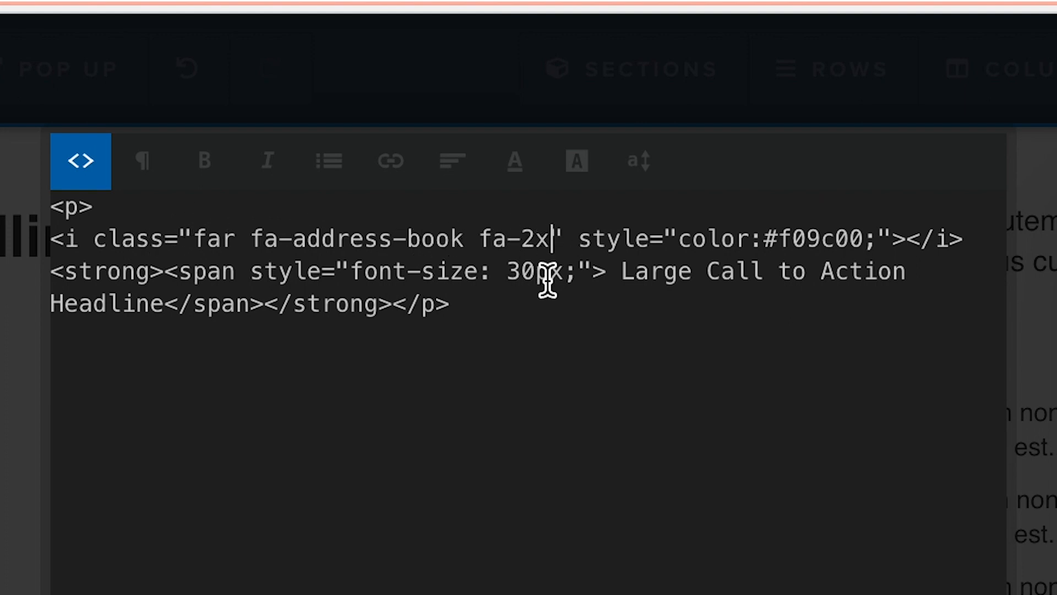
type("fa-spin")
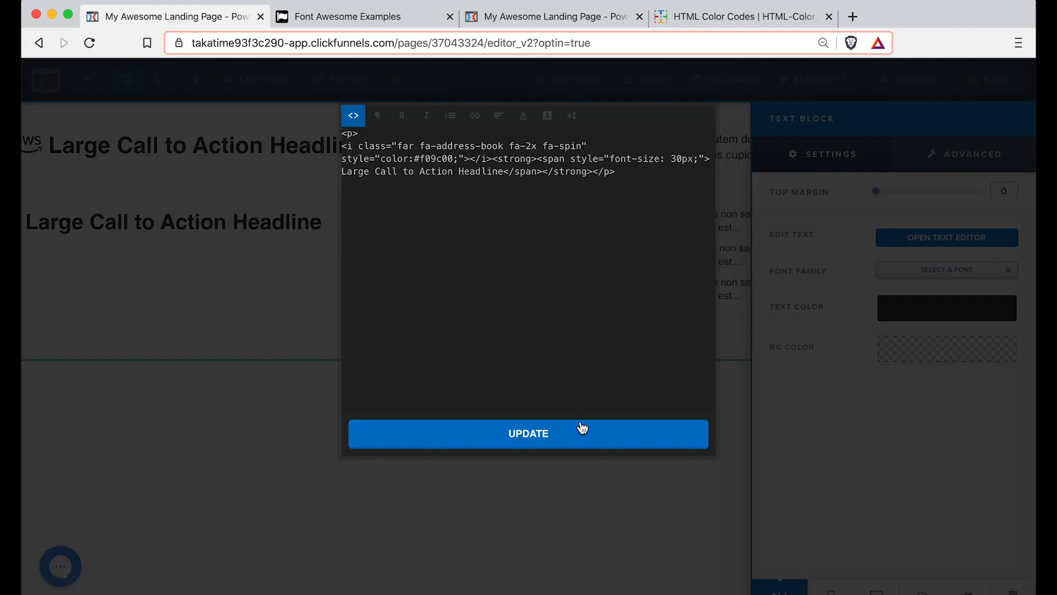
left_click(583, 429)
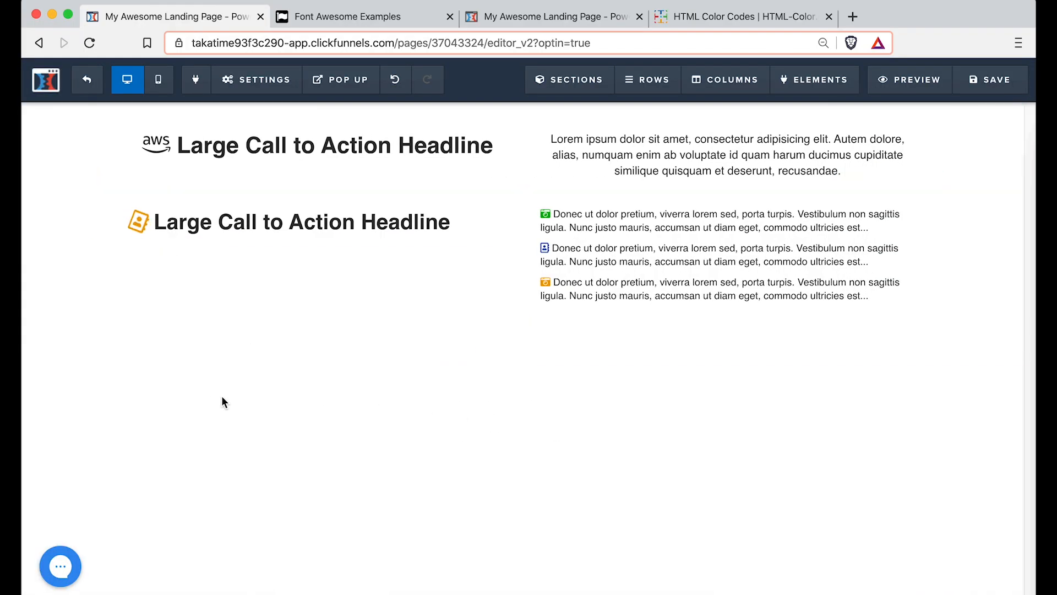
Switch to the Font Awesome 4.7.0 examples page and examine the rotated, flipped, and stacked icon classes
left_click(392, 24)
scroll(520, 289, "down", 9)
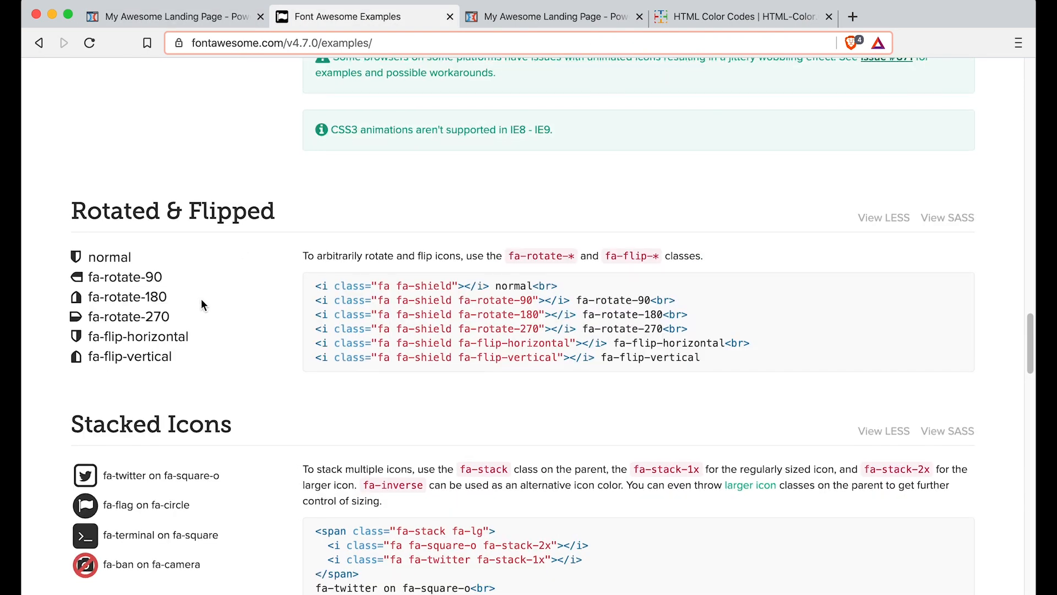
scroll(201, 299, "down", 1)
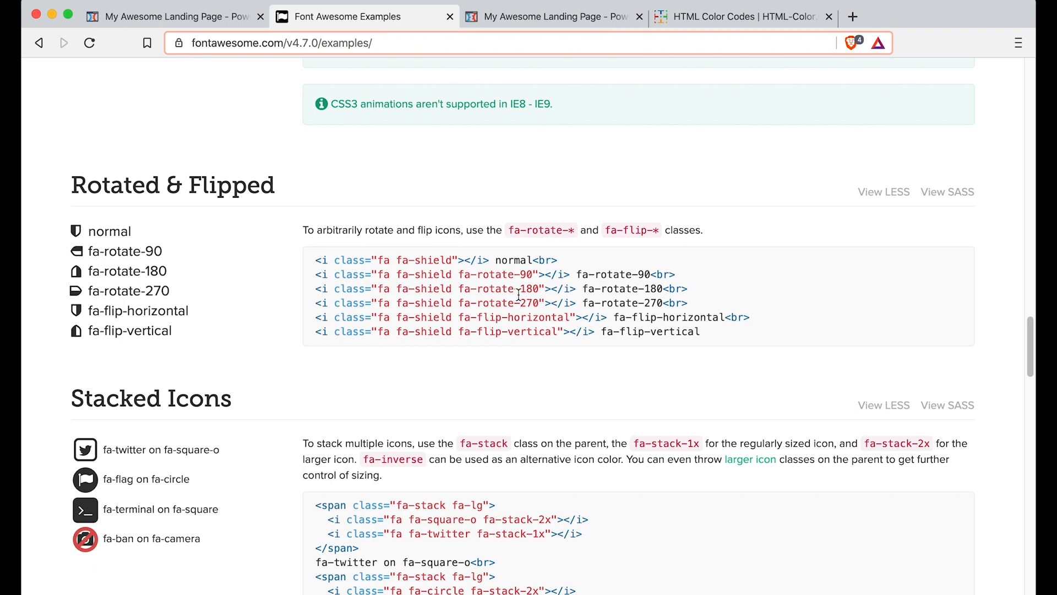
scroll(306, 325, "down", 6)
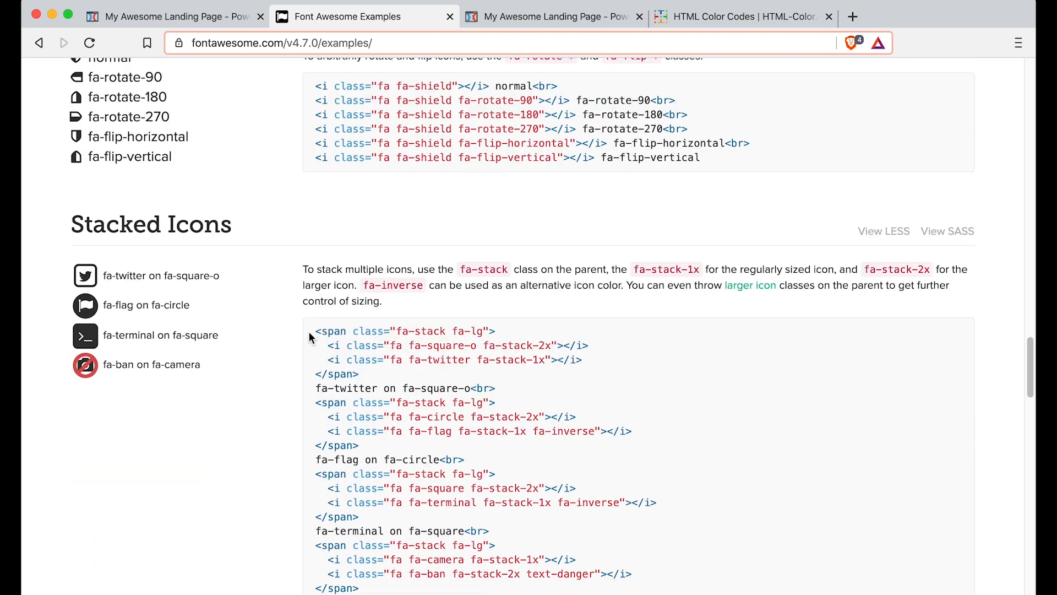
Return to the ClickFunnels editor, add the class fa-border after fa-spin in the address-book icon's HTML, and update the text block
key("ctrl+shift+Tab")
left_click(584, 147)
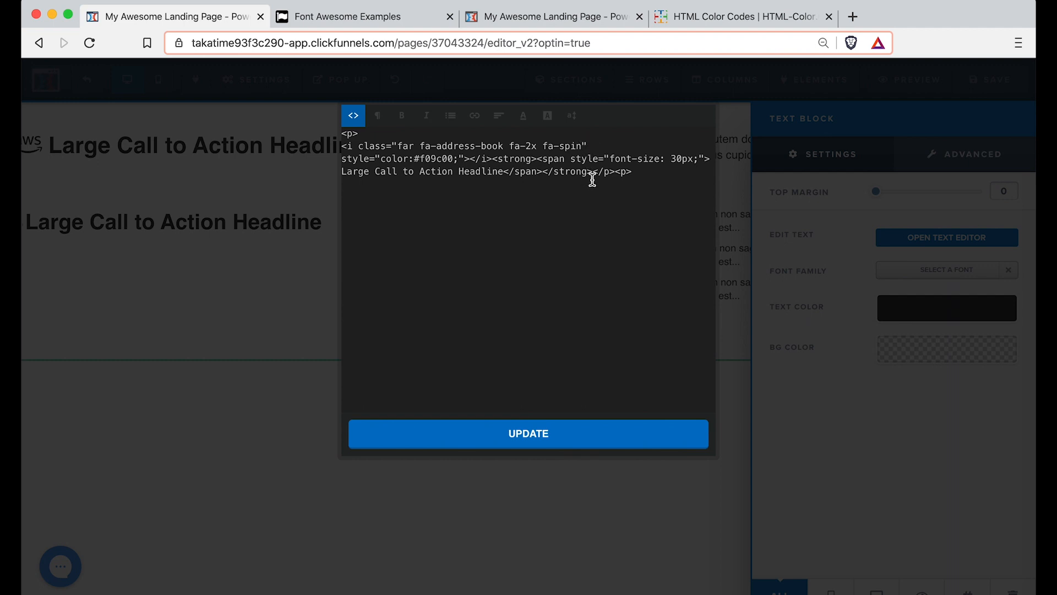
type("fa-border")
left_click(613, 440)
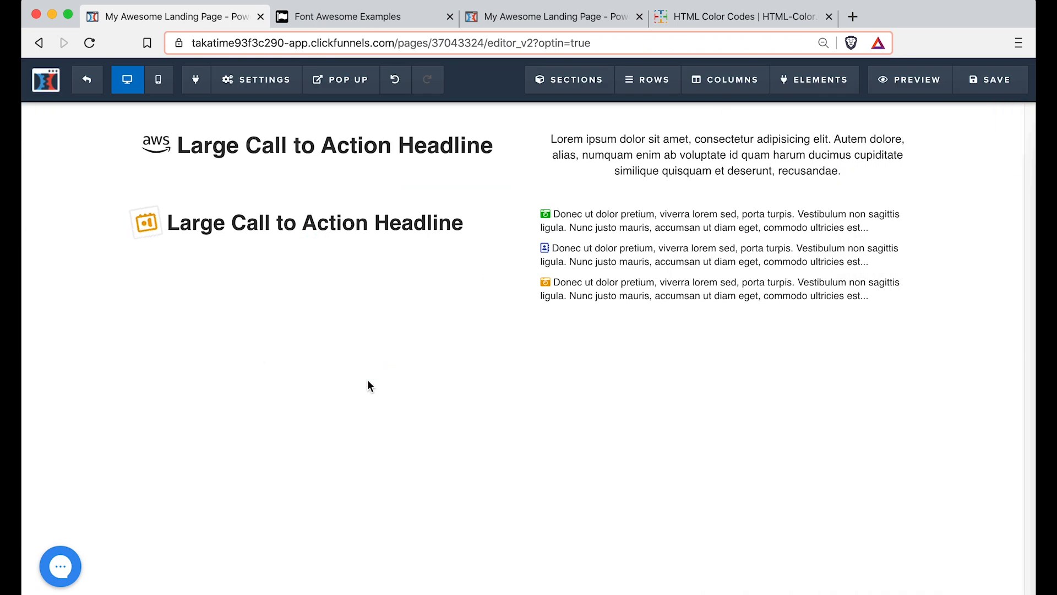
Save the landing page and open its preview
left_click(990, 79)
left_click(922, 91)
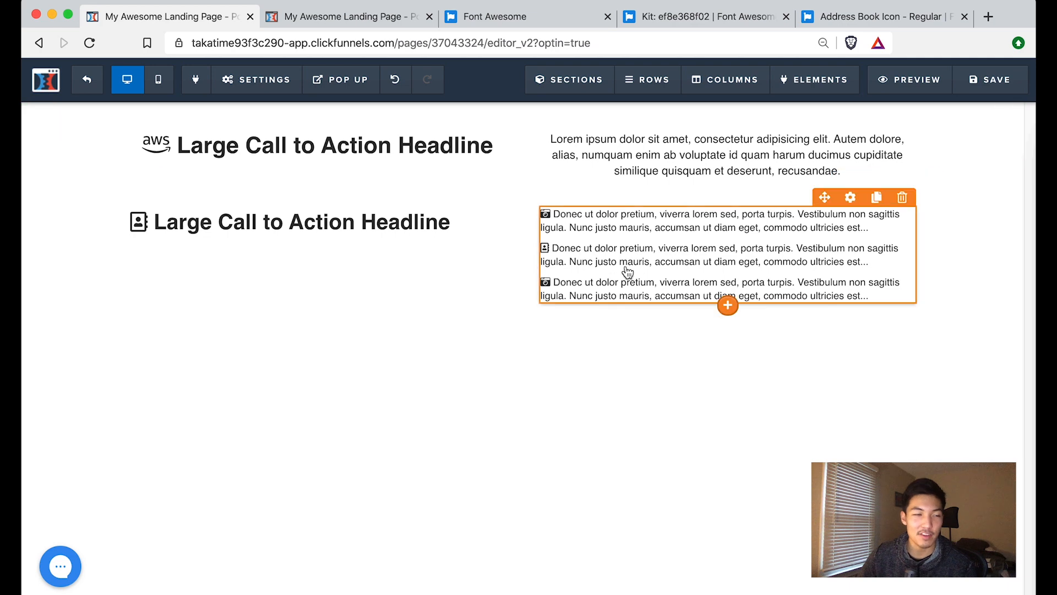
Open the HTML source of the three-paragraph text block containing the camera-retro and address-book icons
left_click(851, 197)
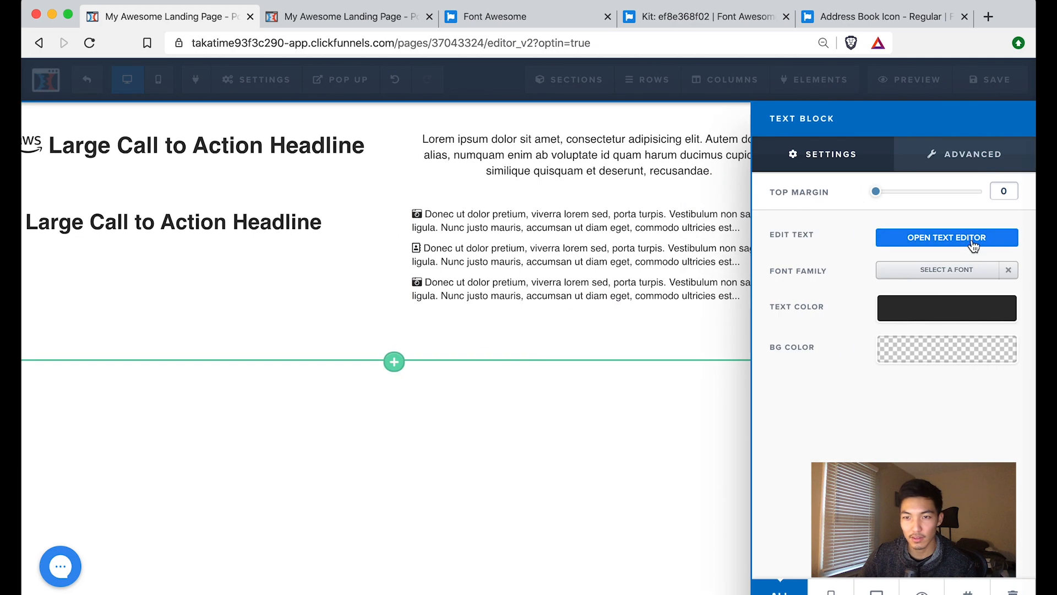
left_click(947, 237)
left_click(354, 116)
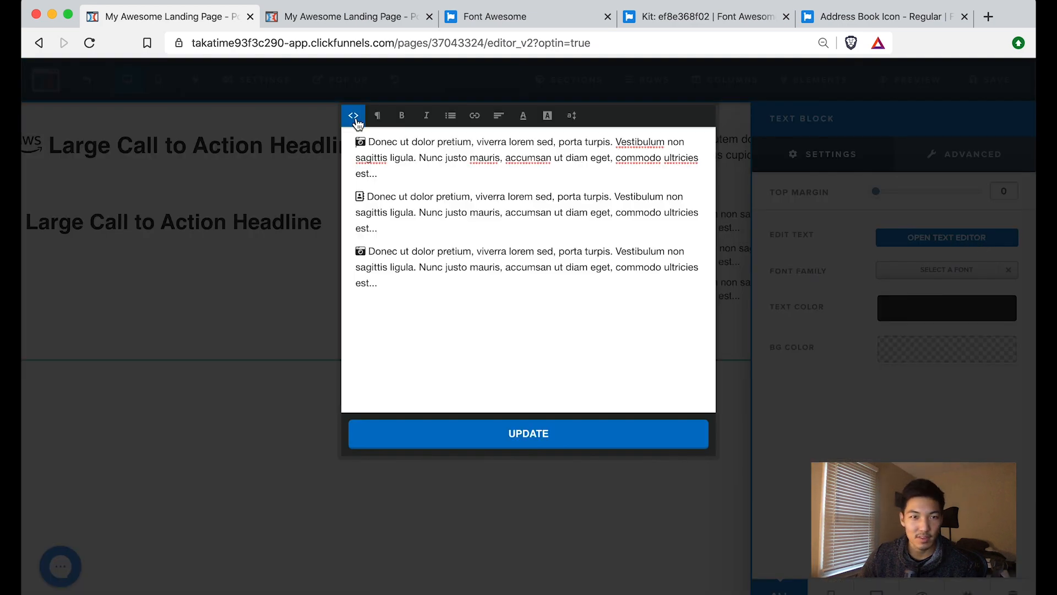
left_click(354, 115)
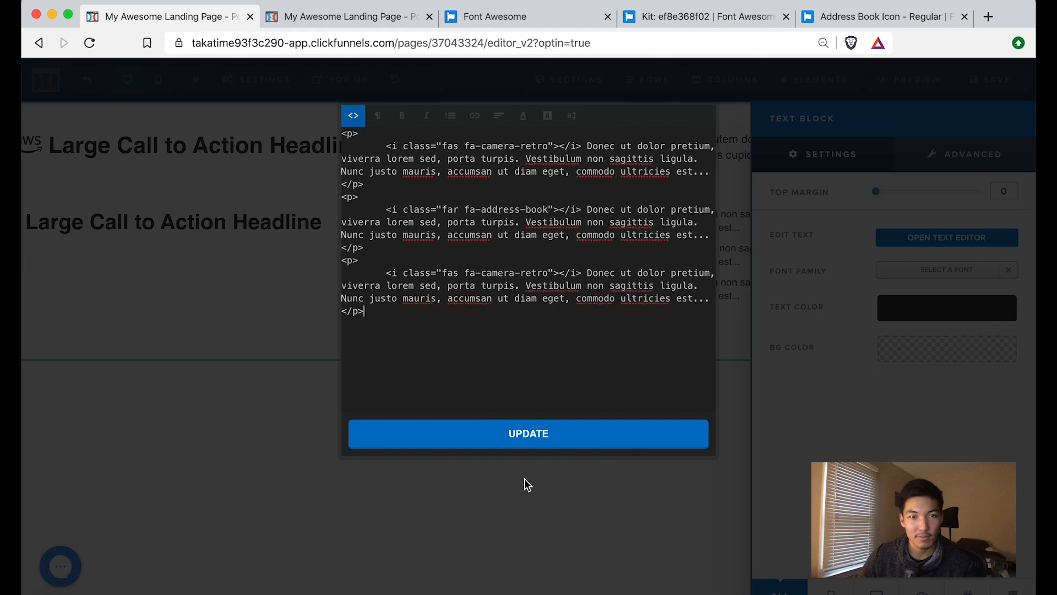